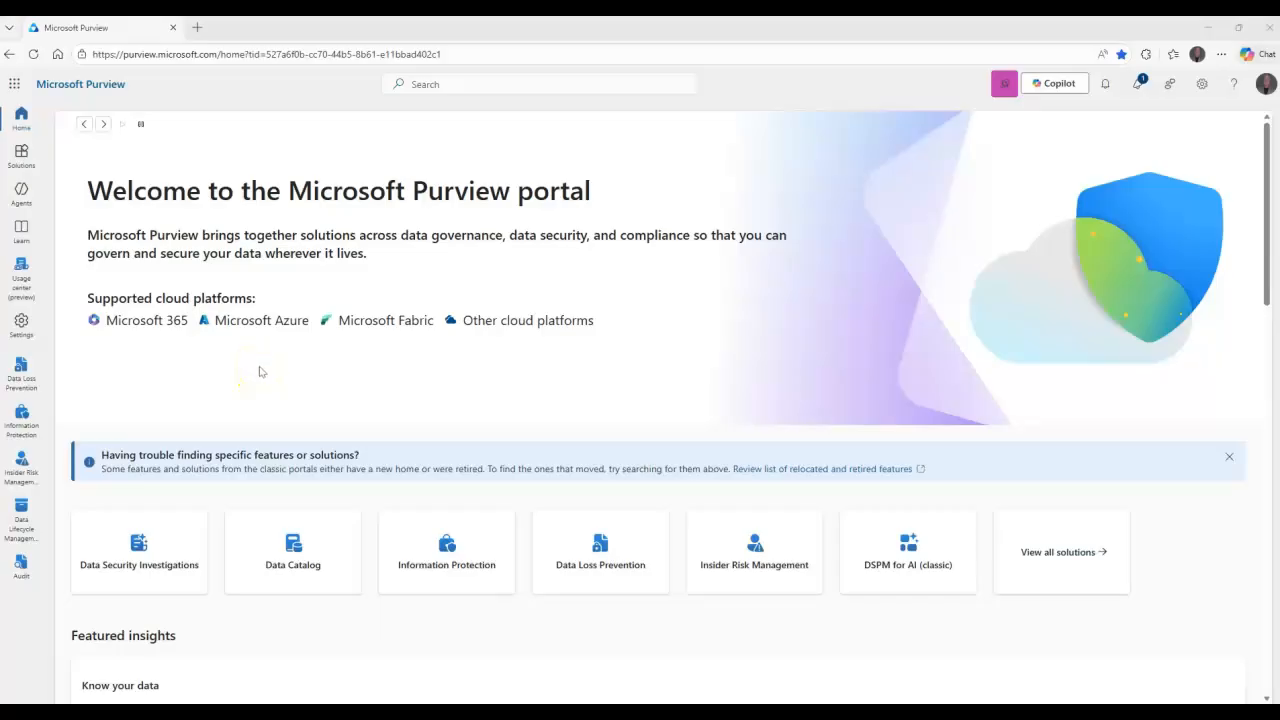
Open the Adaptive Protection page for users in the Insider Risk Management solution.
click(21, 152)
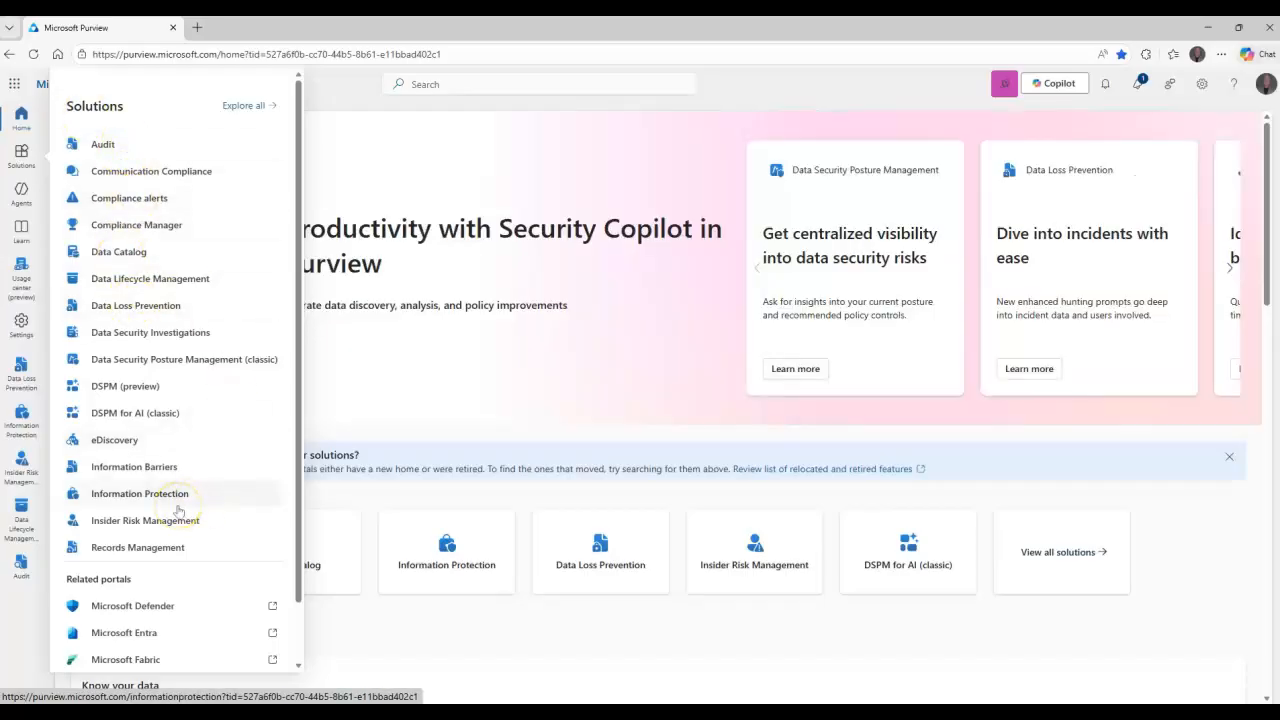
click(167, 528)
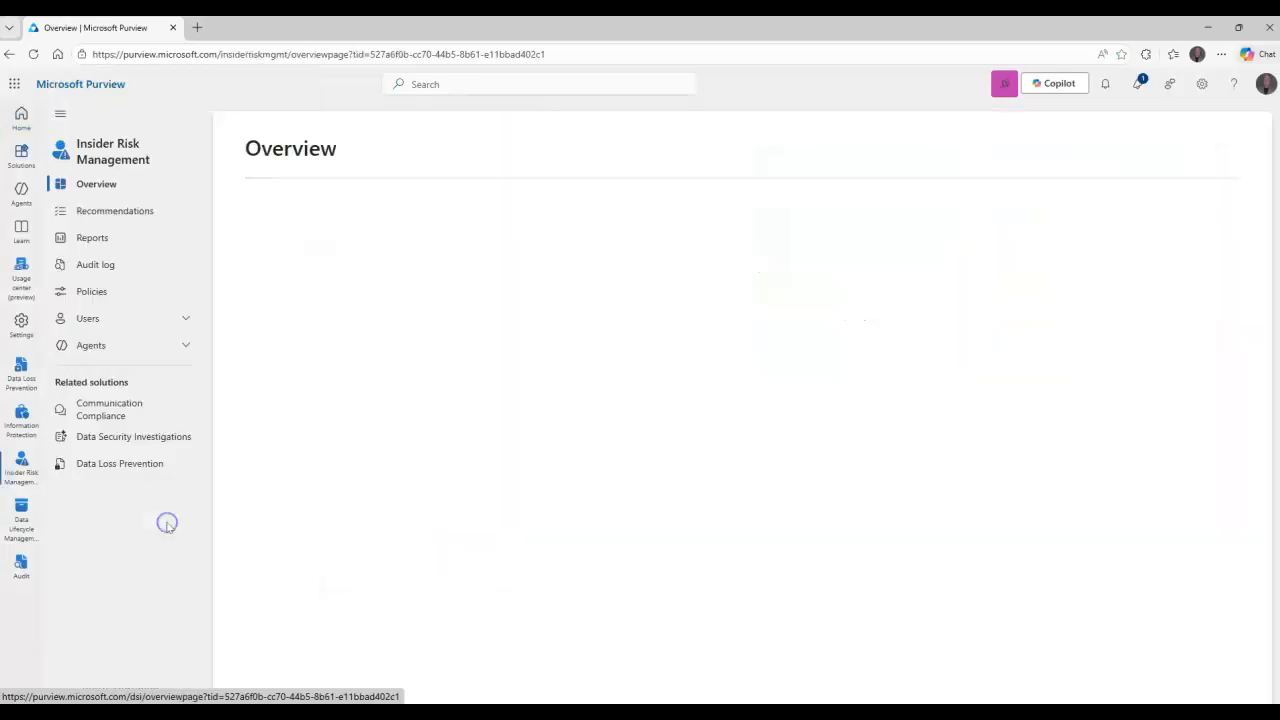
click(126, 318)
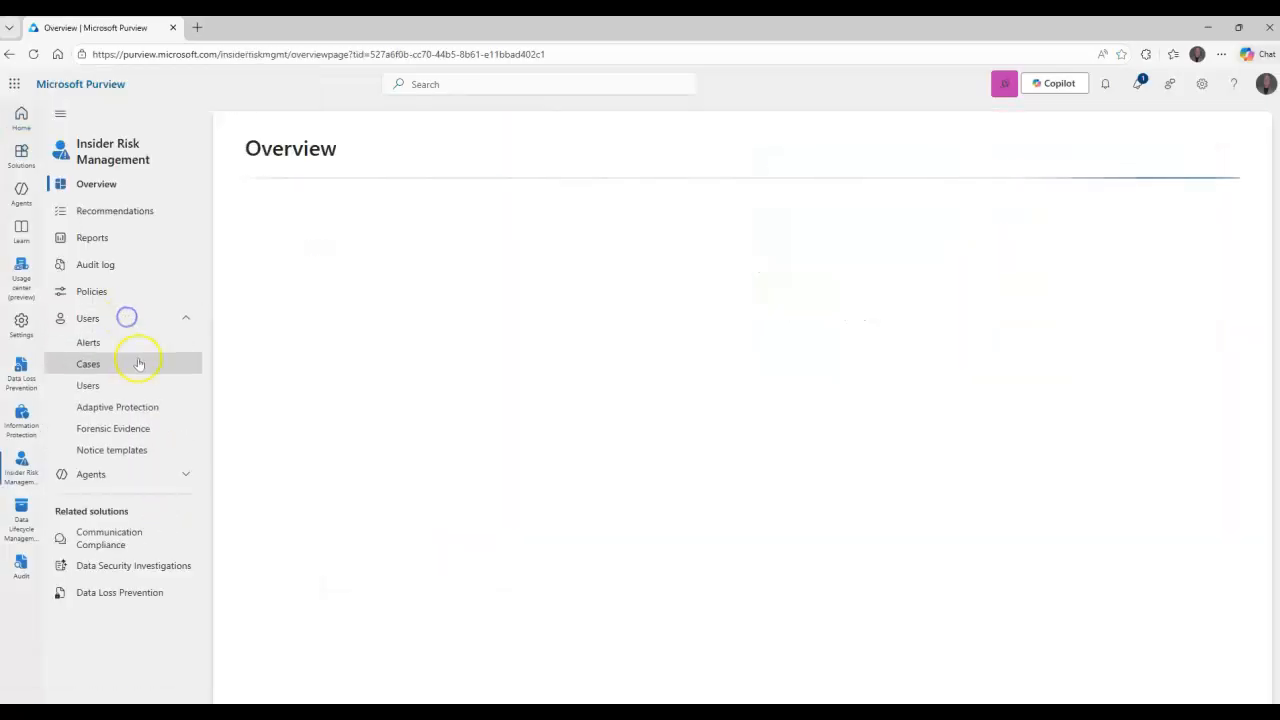
click(112, 407)
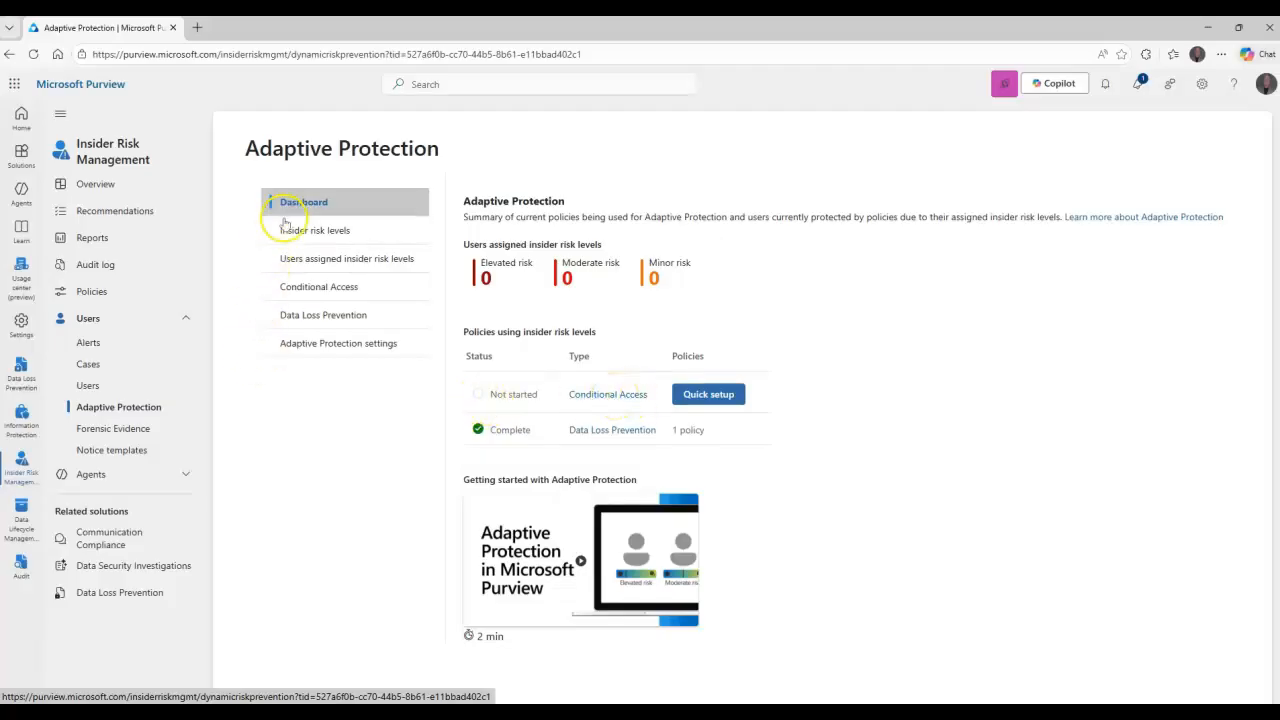
Review the Conditional Access policies and Data Loss Prevention policies listed under Adaptive Protection.
click(324, 290)
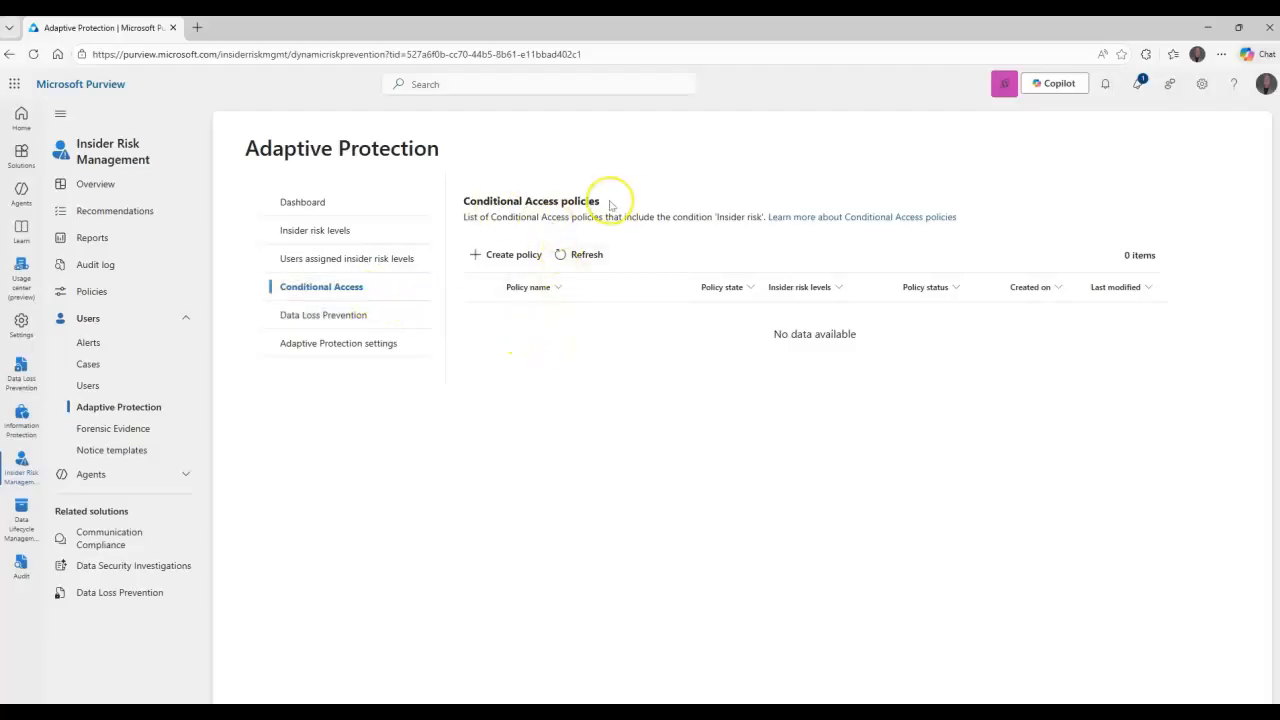
click(347, 313)
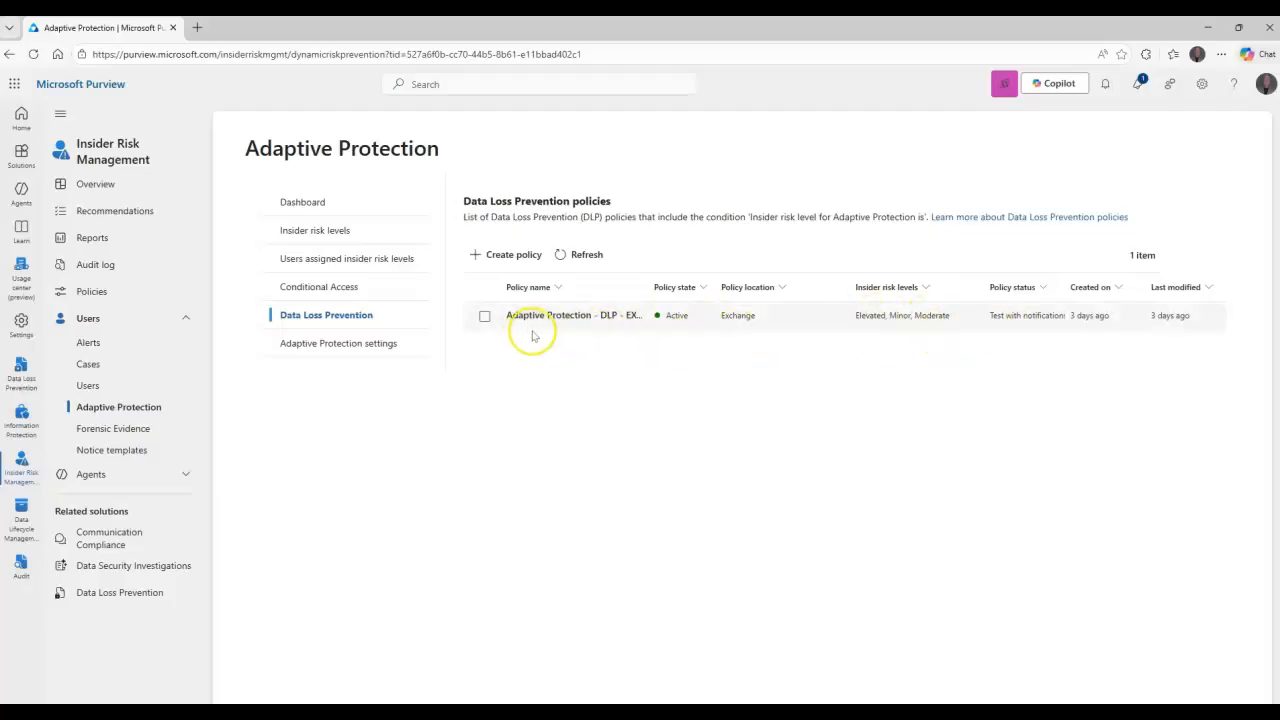
Create a policy from Adaptive Protection's Conditional Access list, switching to Microsoft Entra admin center, and name it "AP - Moderate - MFA".
click(343, 287)
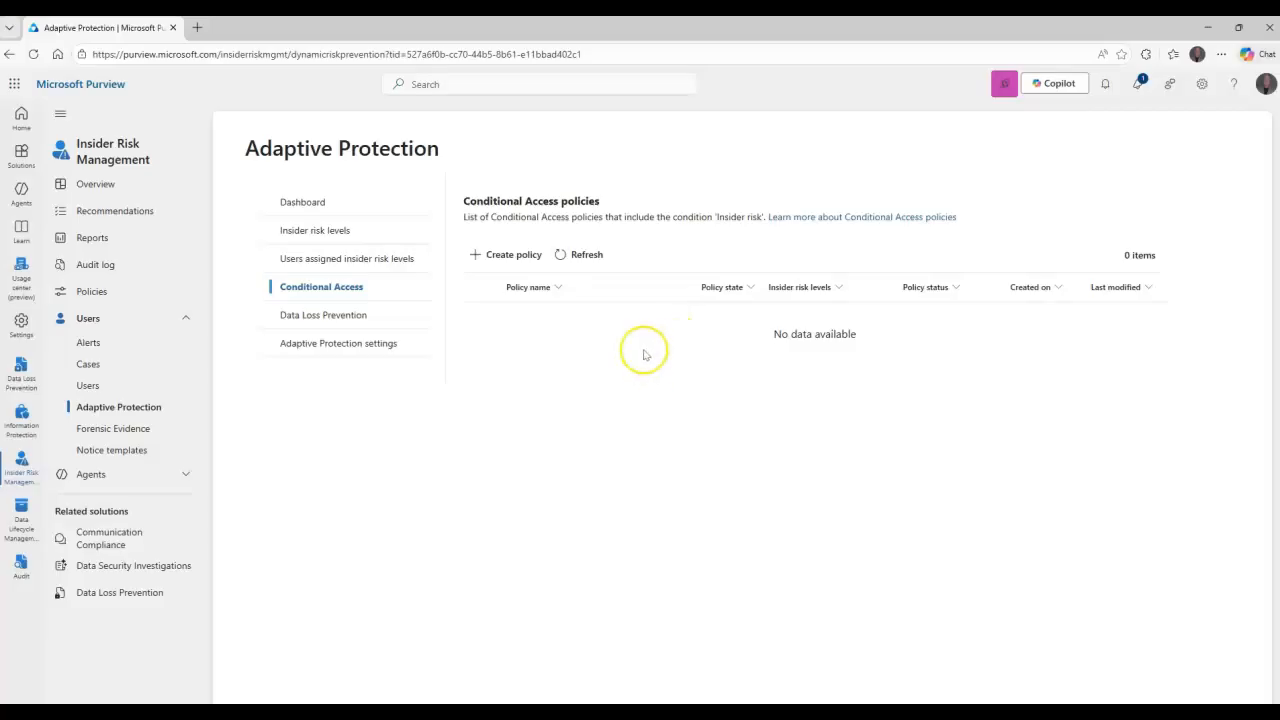
click(514, 254)
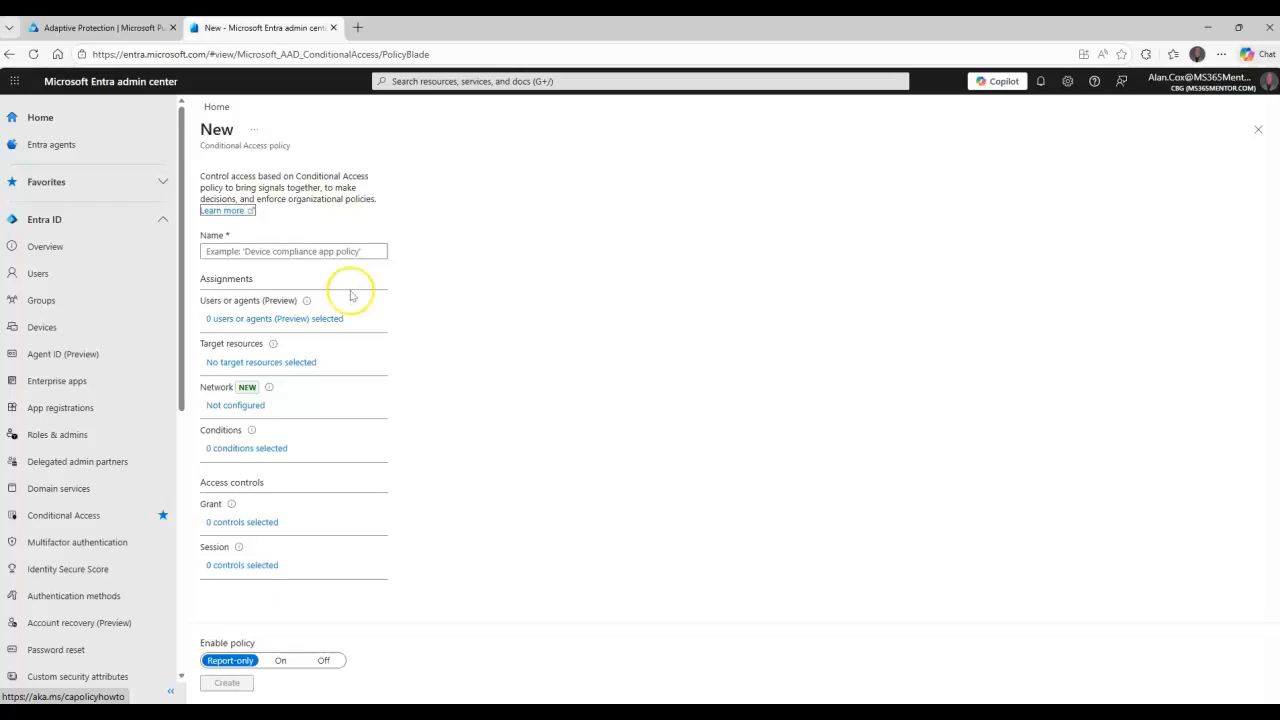
click(336, 252)
click(336, 252)
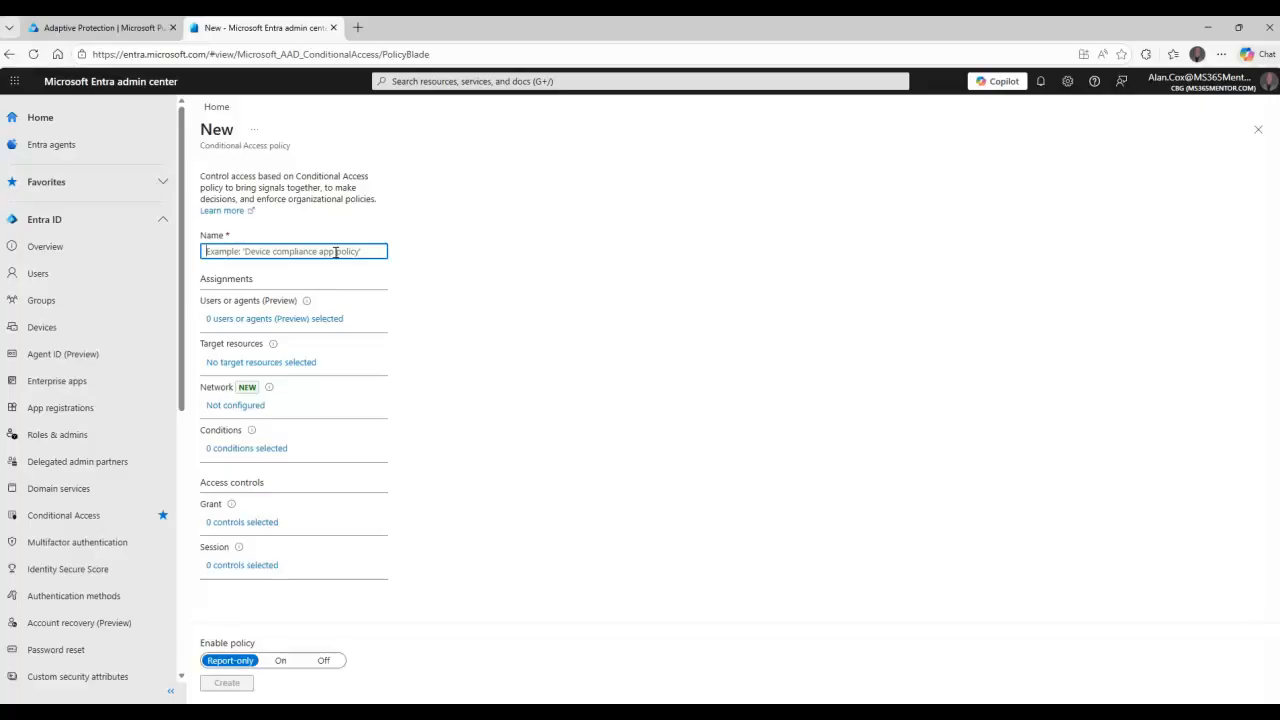
text(AP -)
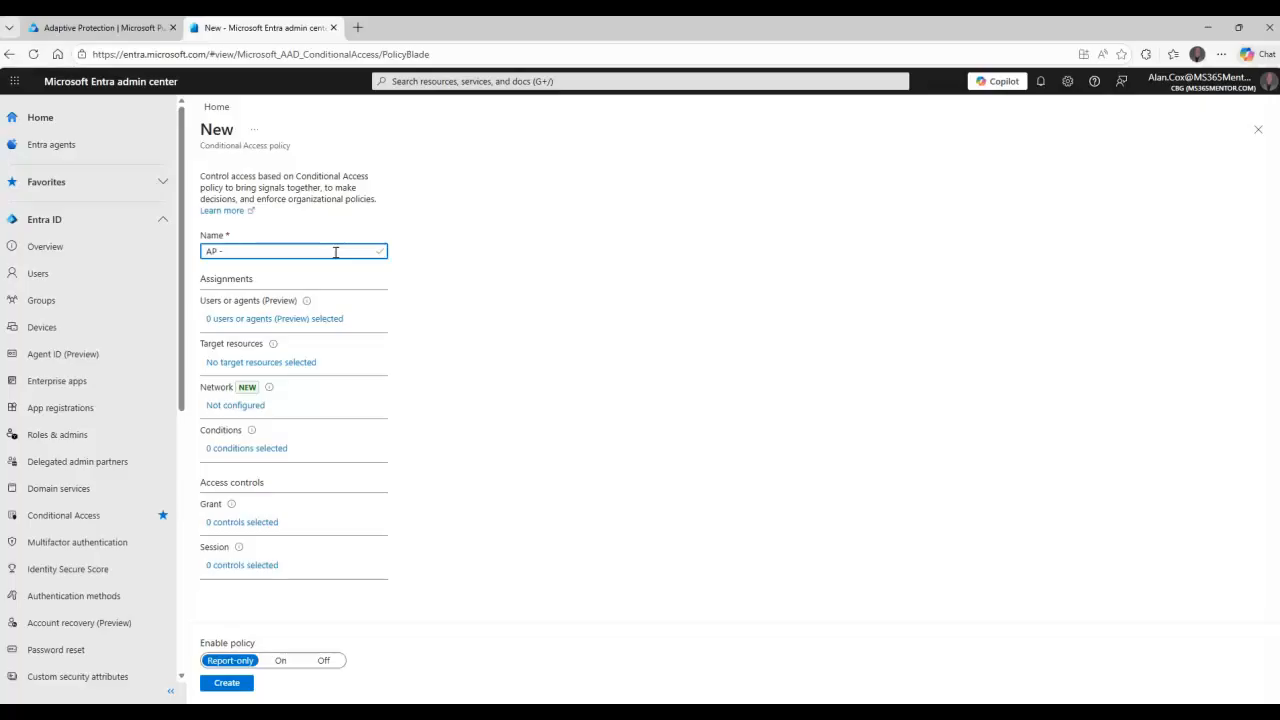
text(Min)
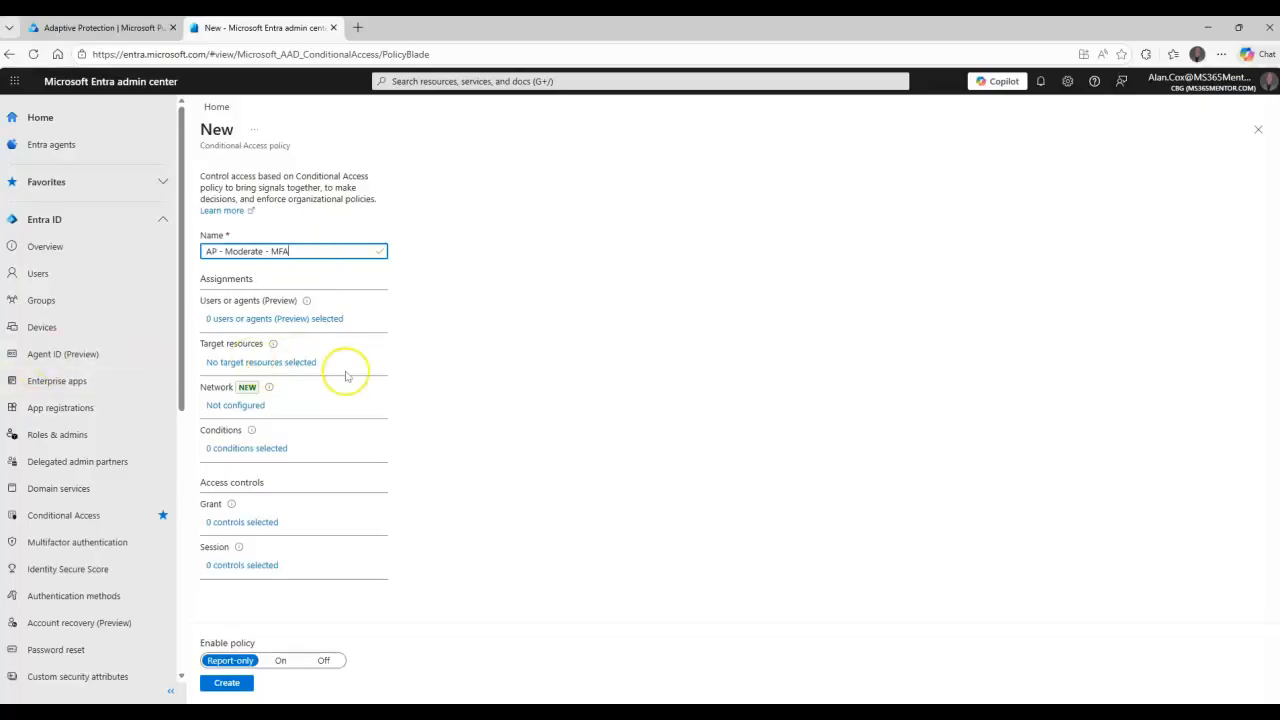
Include all users in the policy's user assignment and read the lockout warning.
click(263, 318)
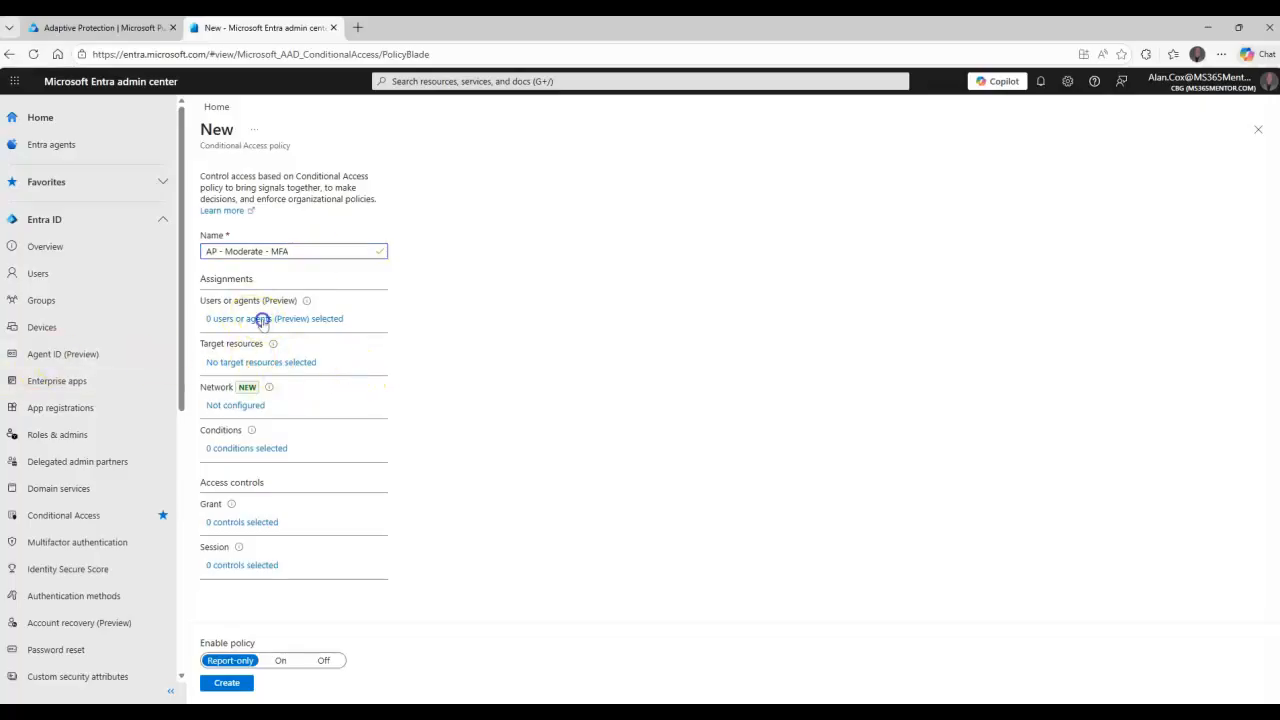
click(442, 313)
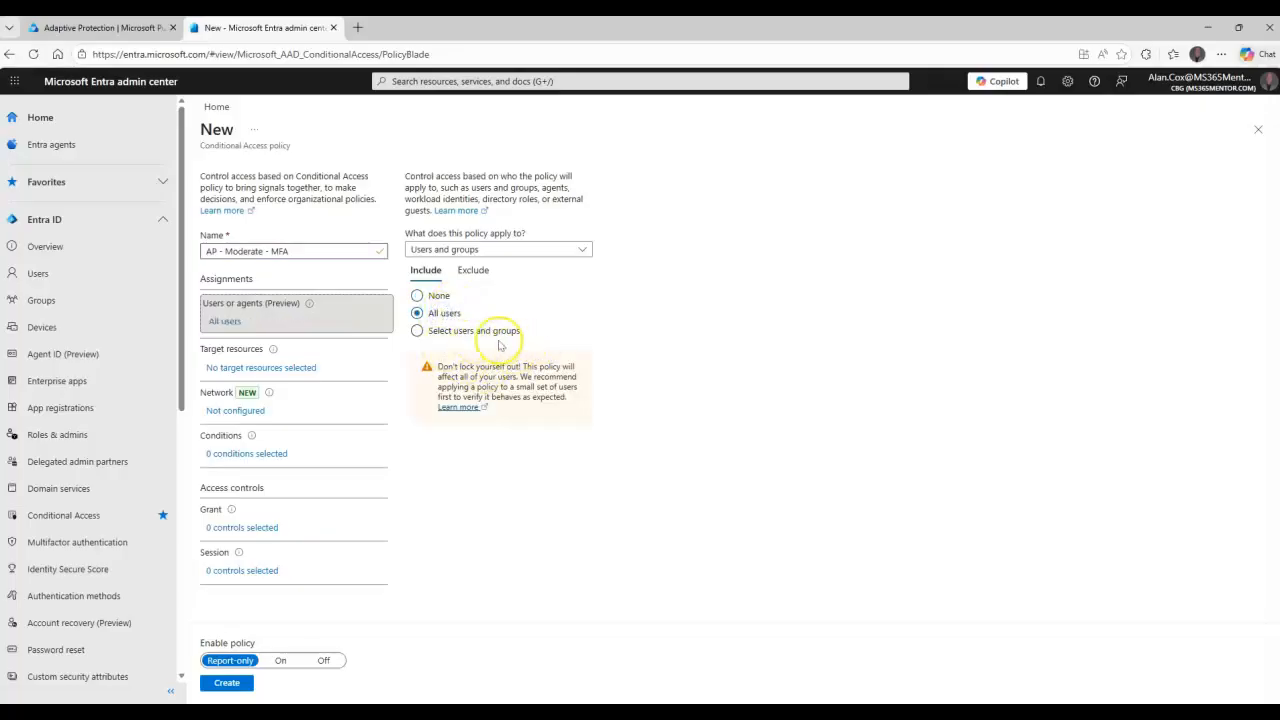
drag(439, 367, 571, 401)
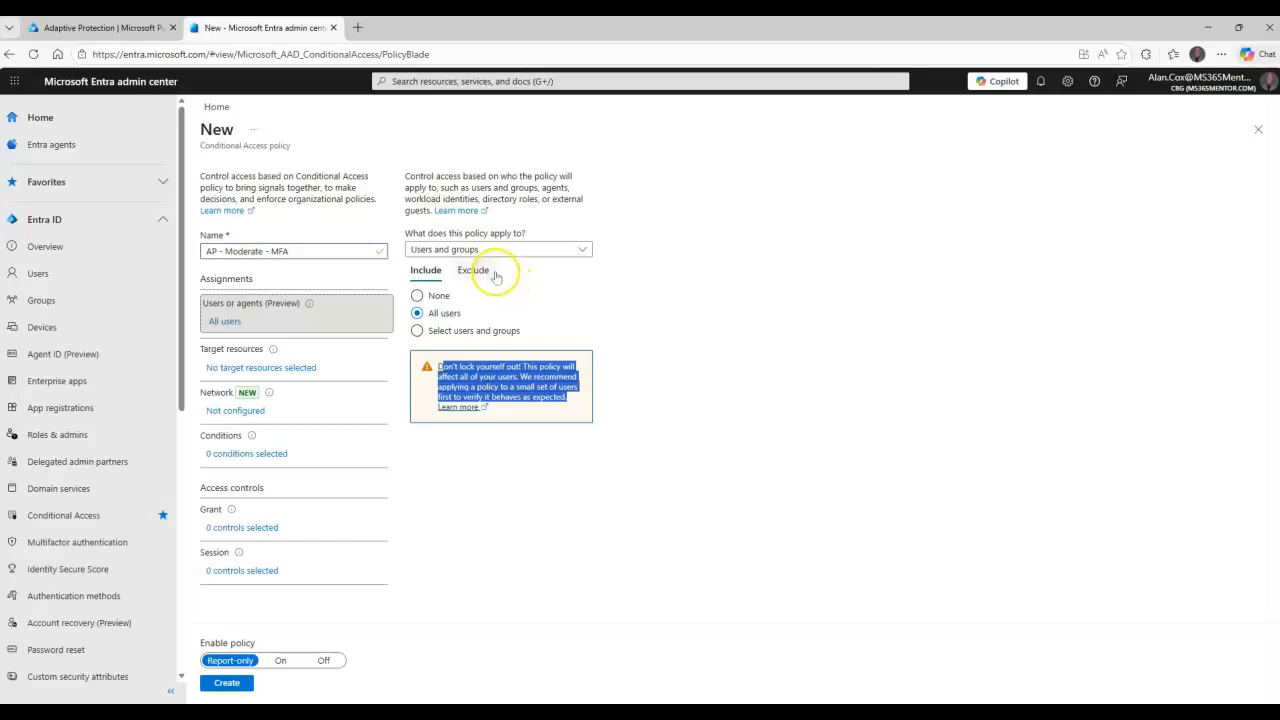
click(621, 366)
drag(569, 400, 440, 369)
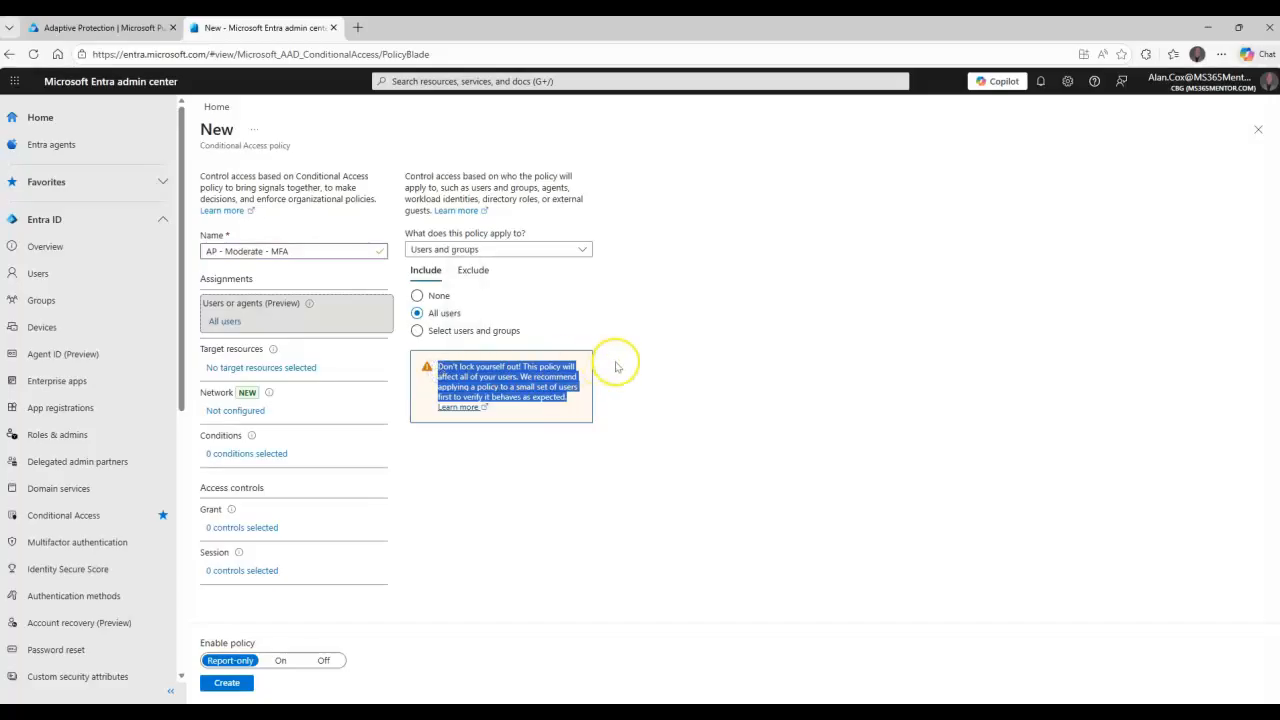
click(615, 363)
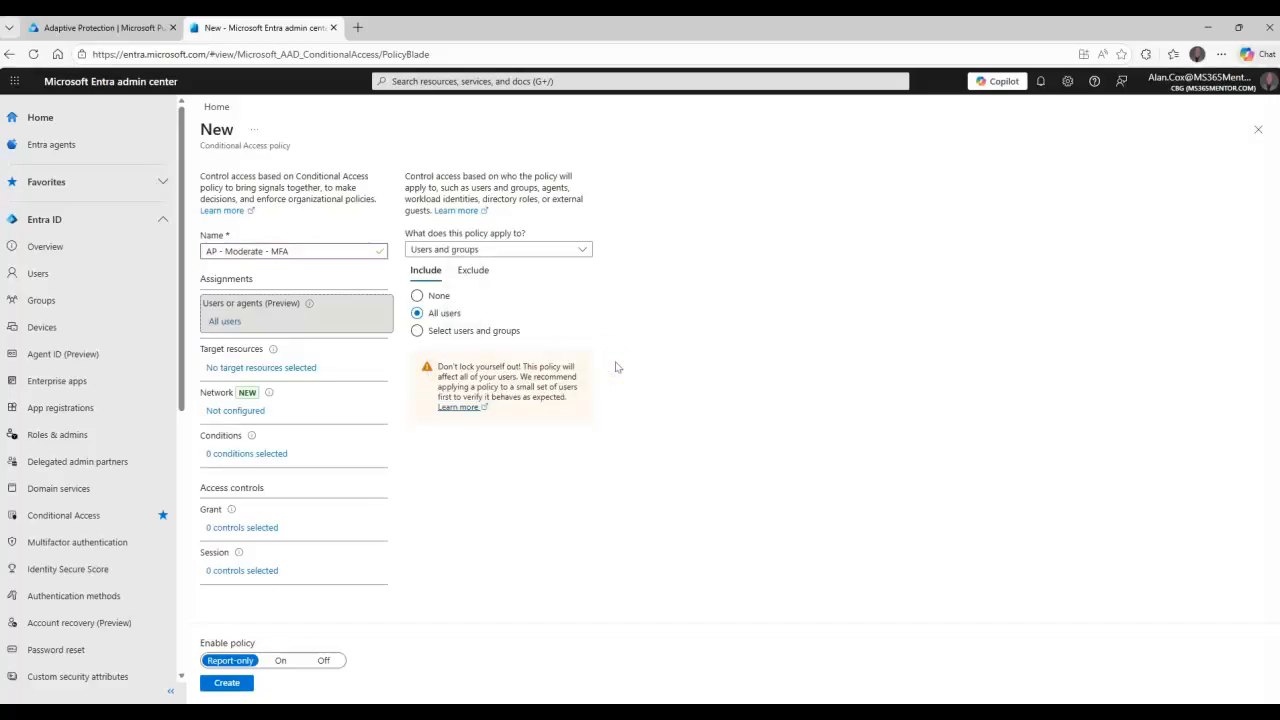
drag(569, 401, 436, 369)
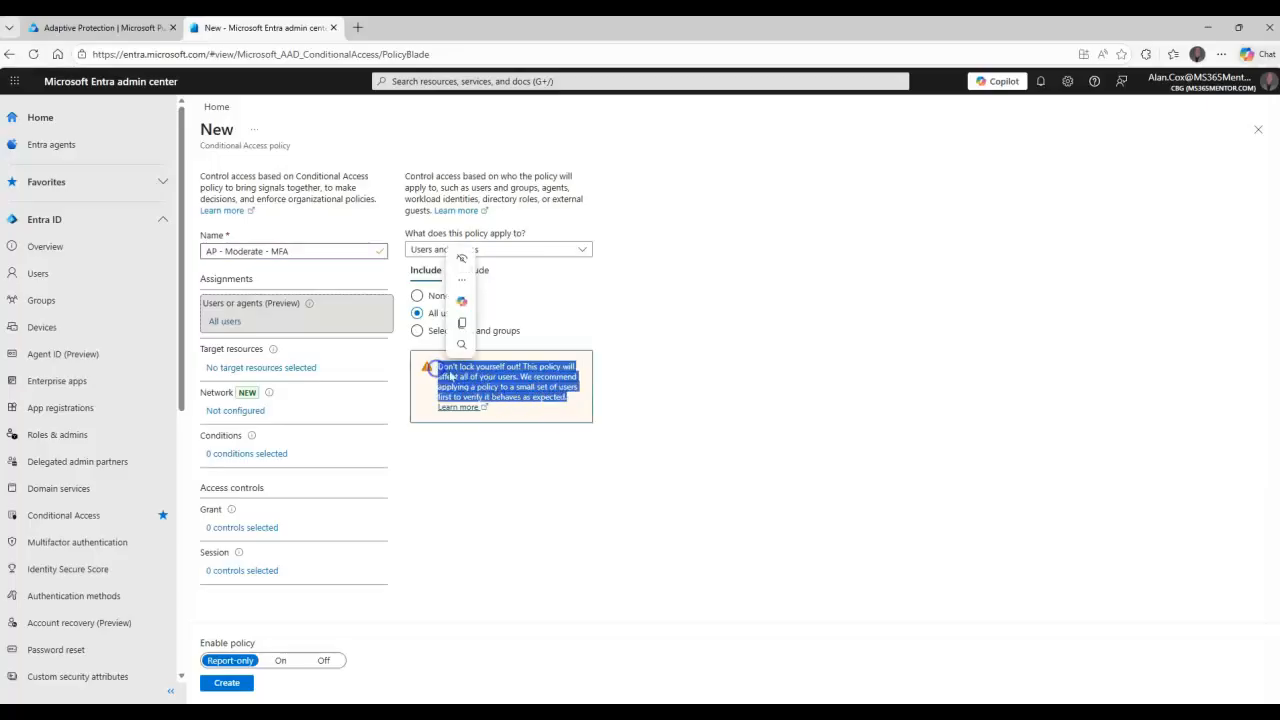
click(618, 380)
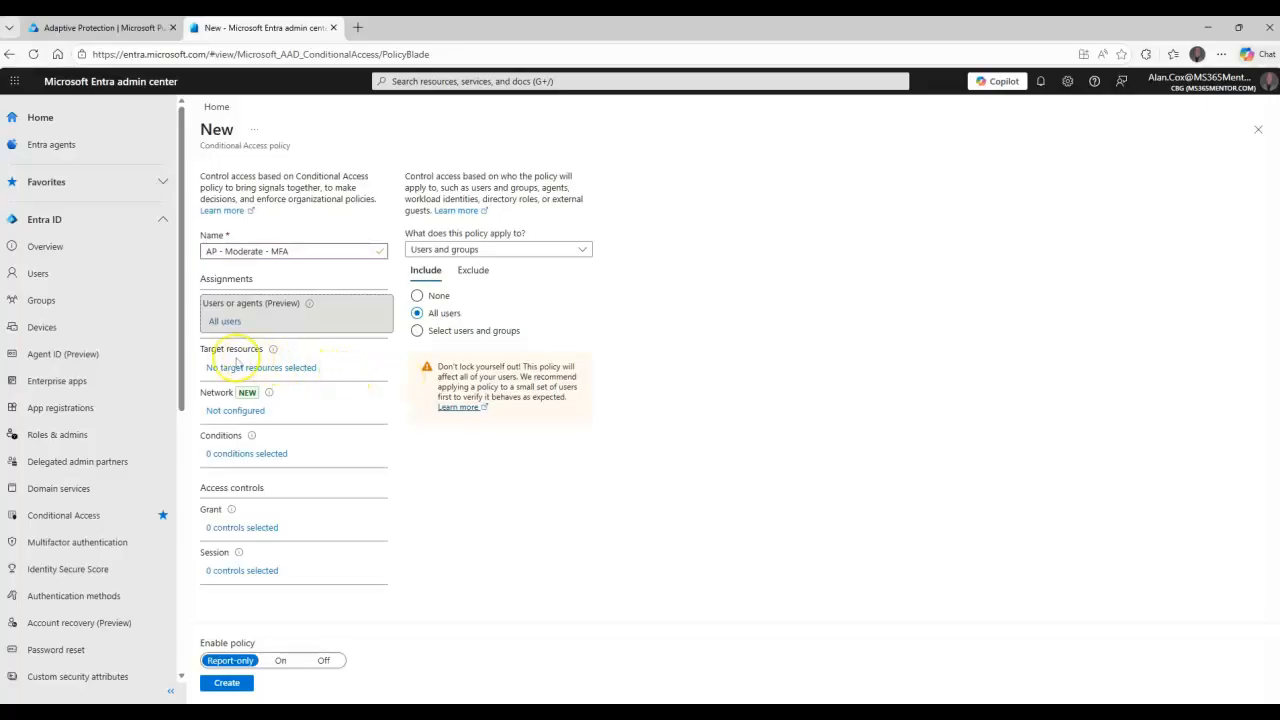
Set the policy's target resources to selected resources and choose Office 365 as a specific resource.
click(270, 369)
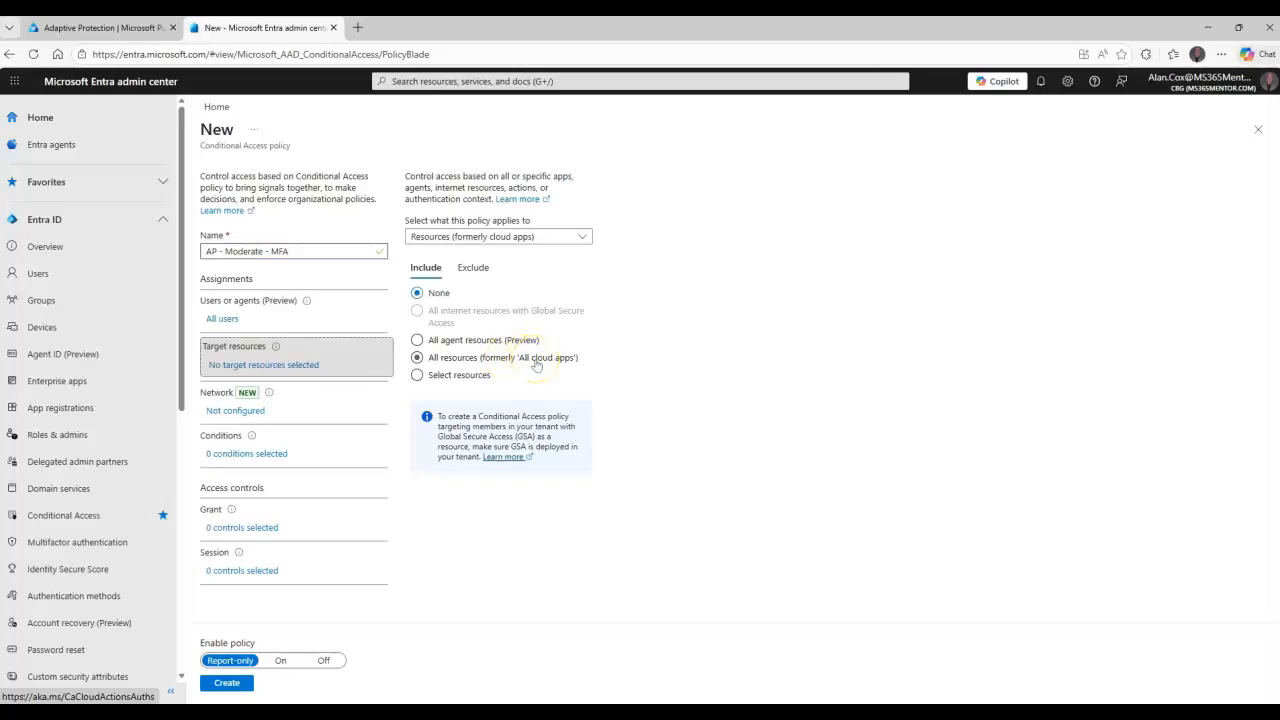
click(463, 375)
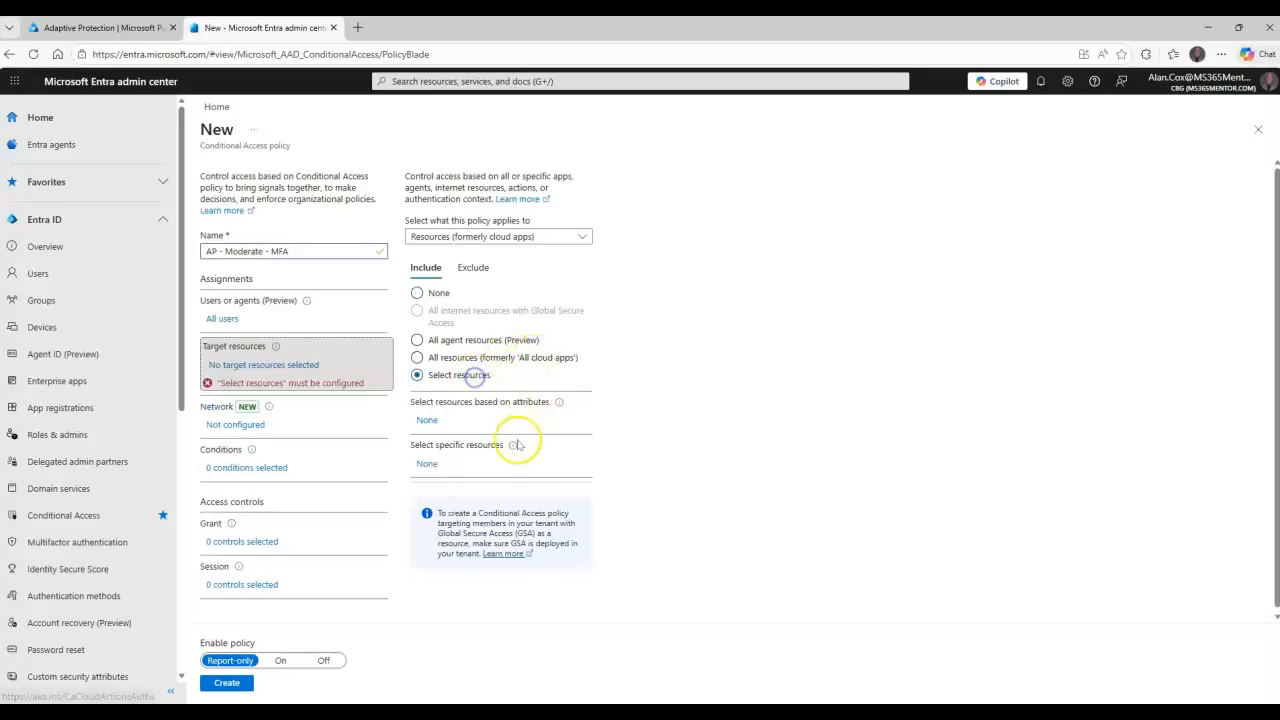
click(427, 465)
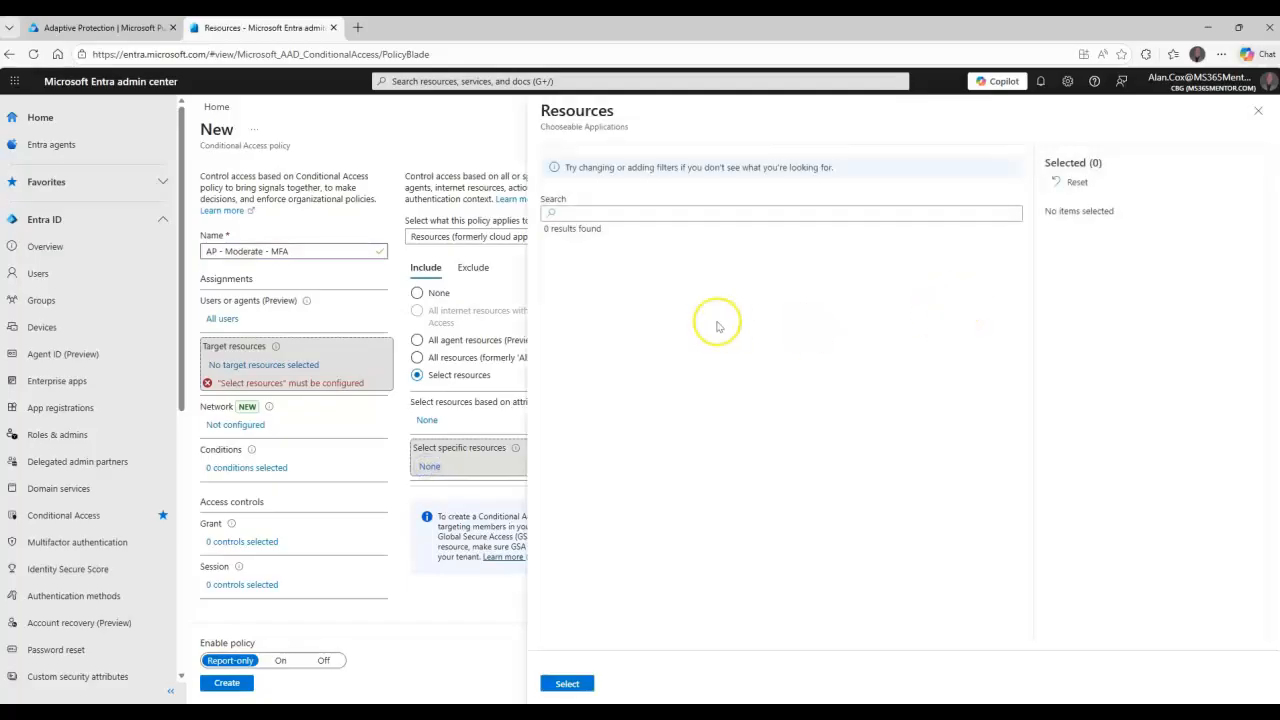
click(645, 352)
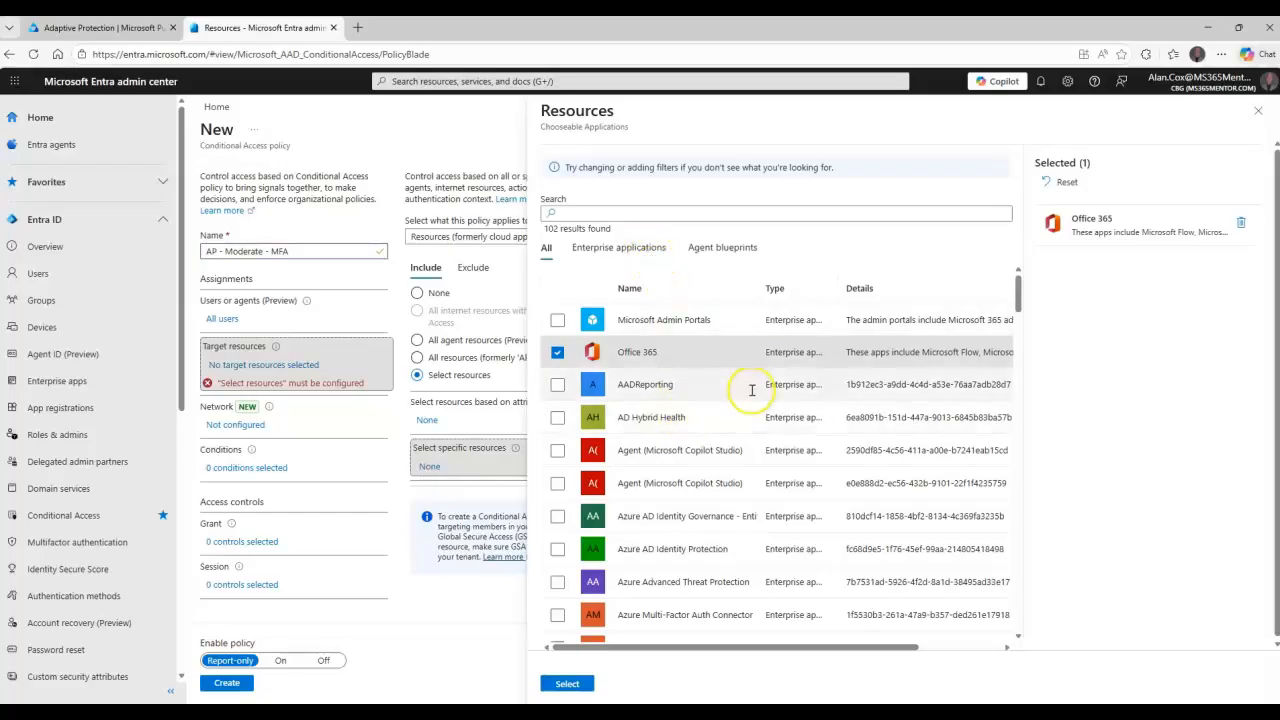
Examine the other choosable applications, browsing the full list and searching for "teams" and "microsoft".
scroll(706, 400, down, 3)
scroll(707, 398, down, 12)
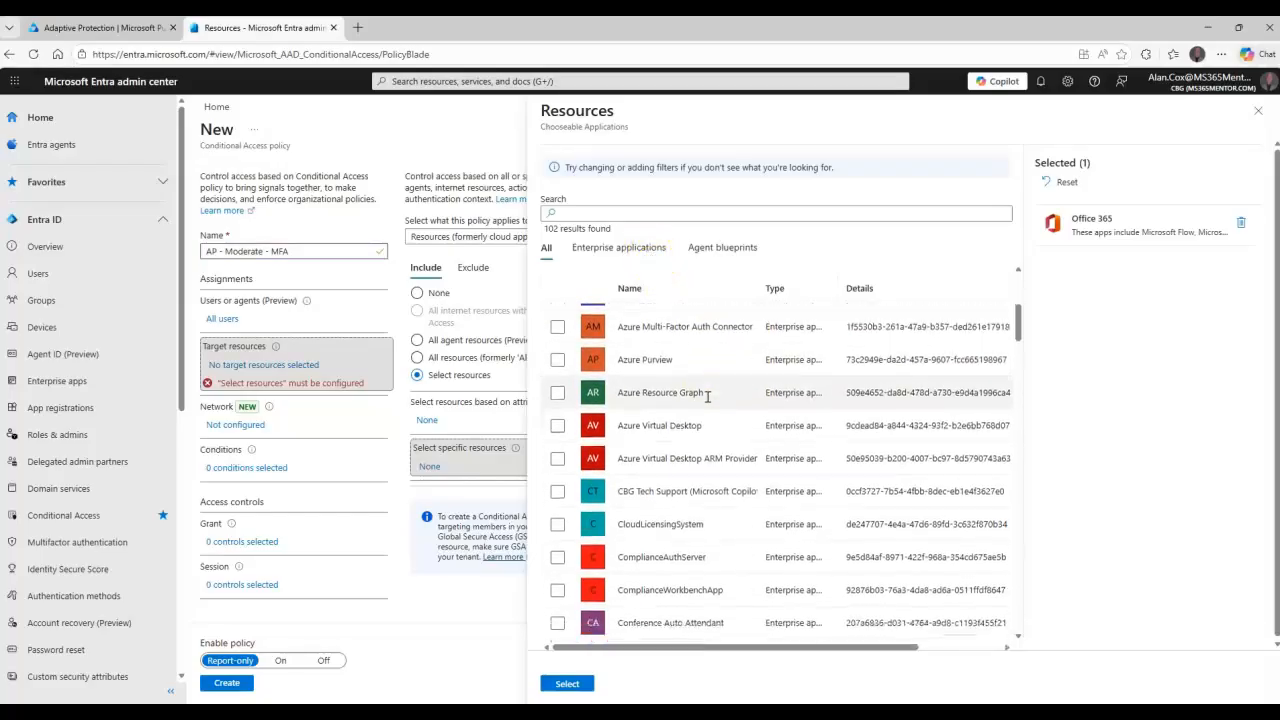
scroll(707, 397, down, 6)
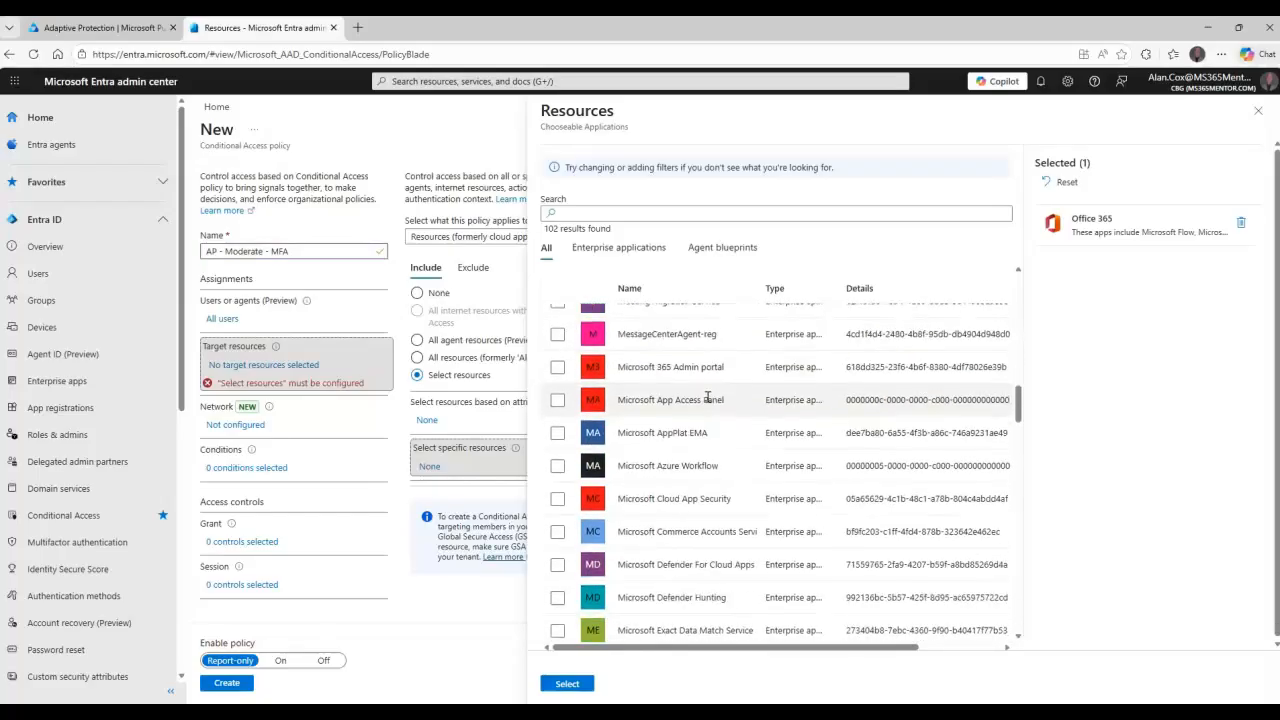
scroll(707, 397, up, 10)
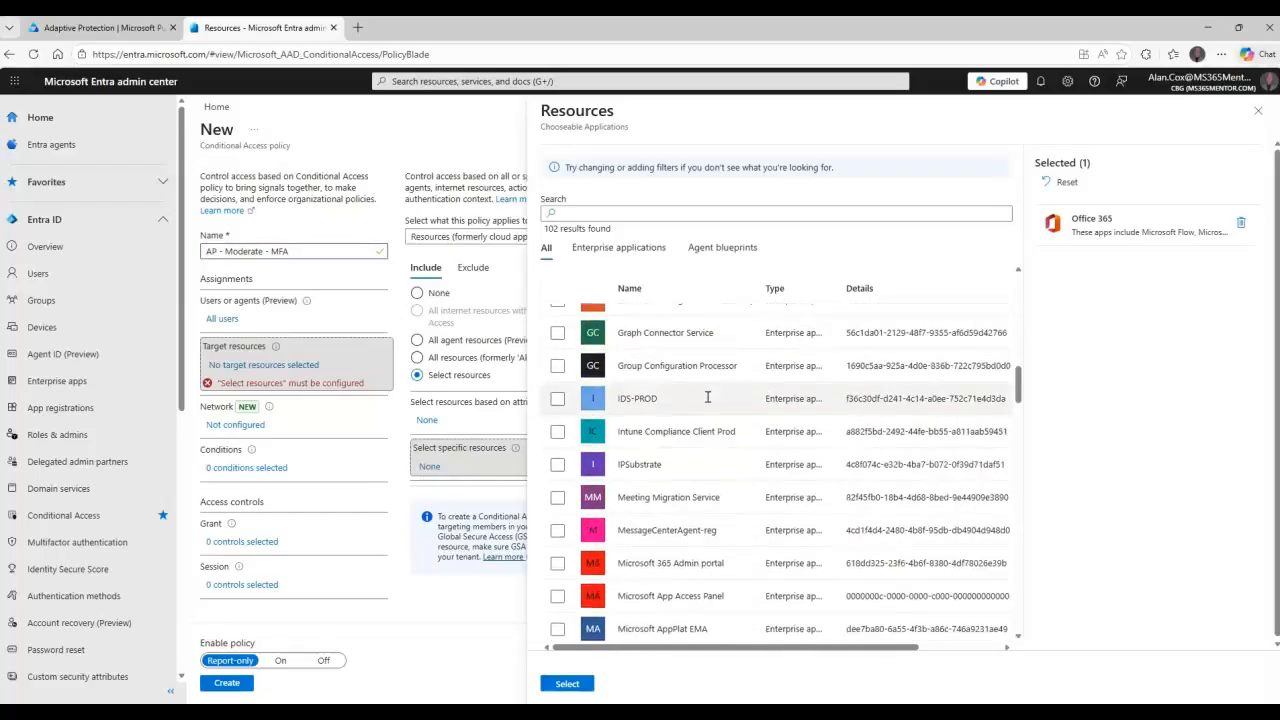
scroll(707, 397, down, 10)
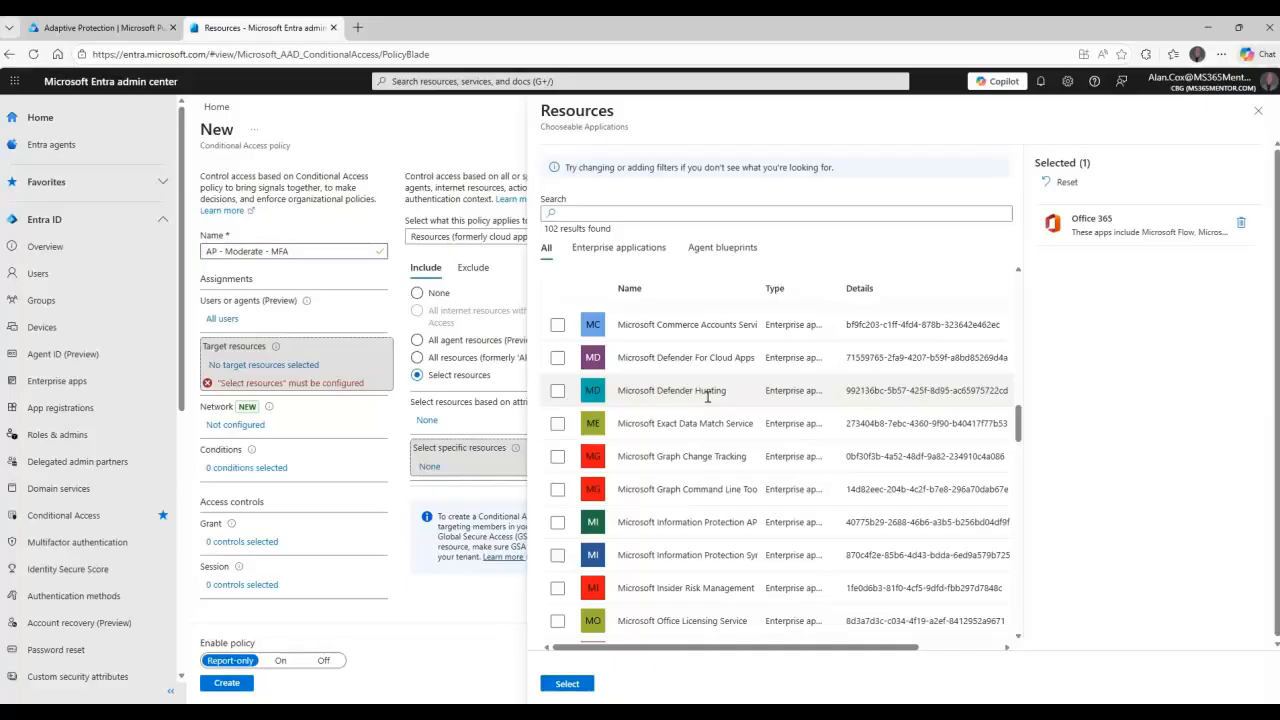
scroll(707, 397, up, 8)
click(634, 213)
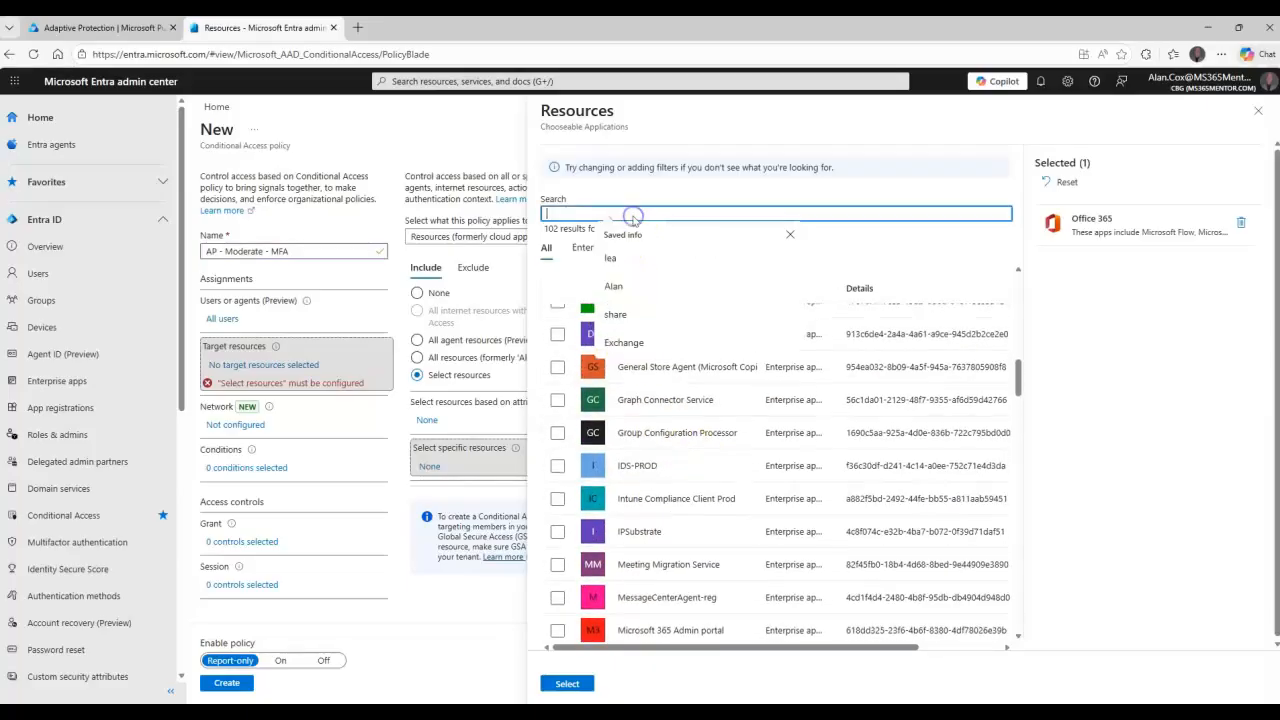
text(teams)
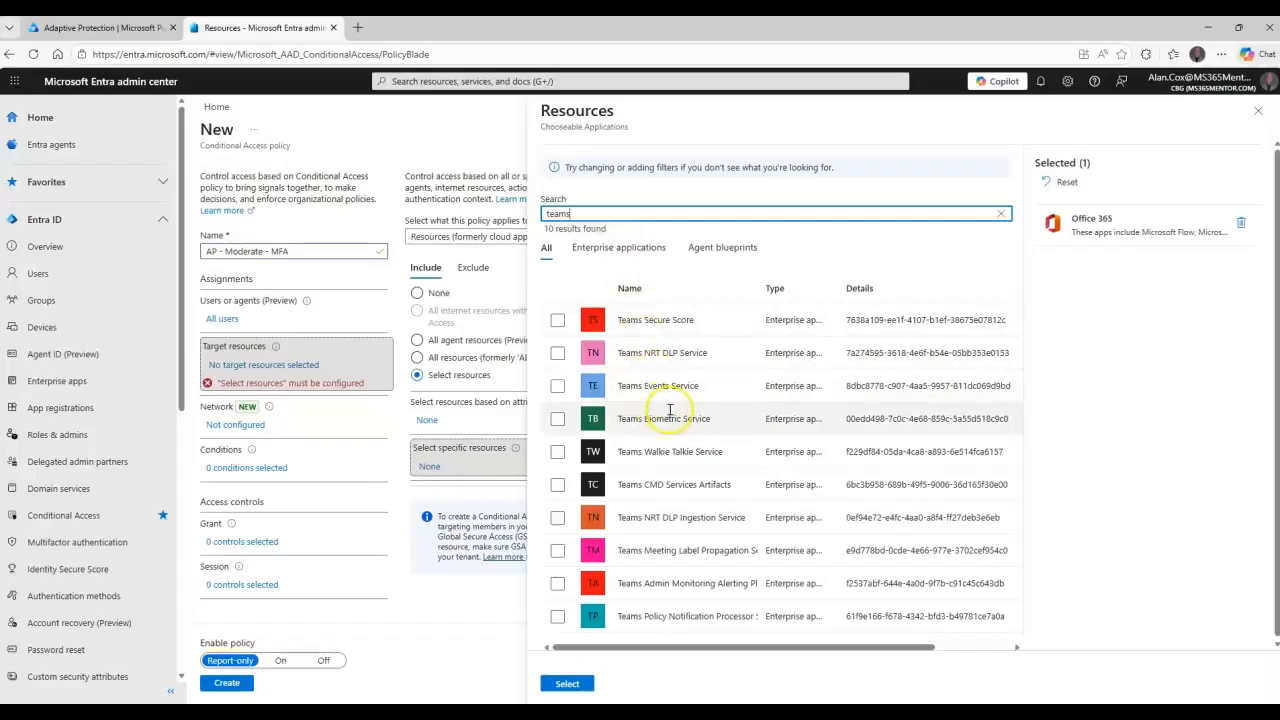
double_click(622, 214)
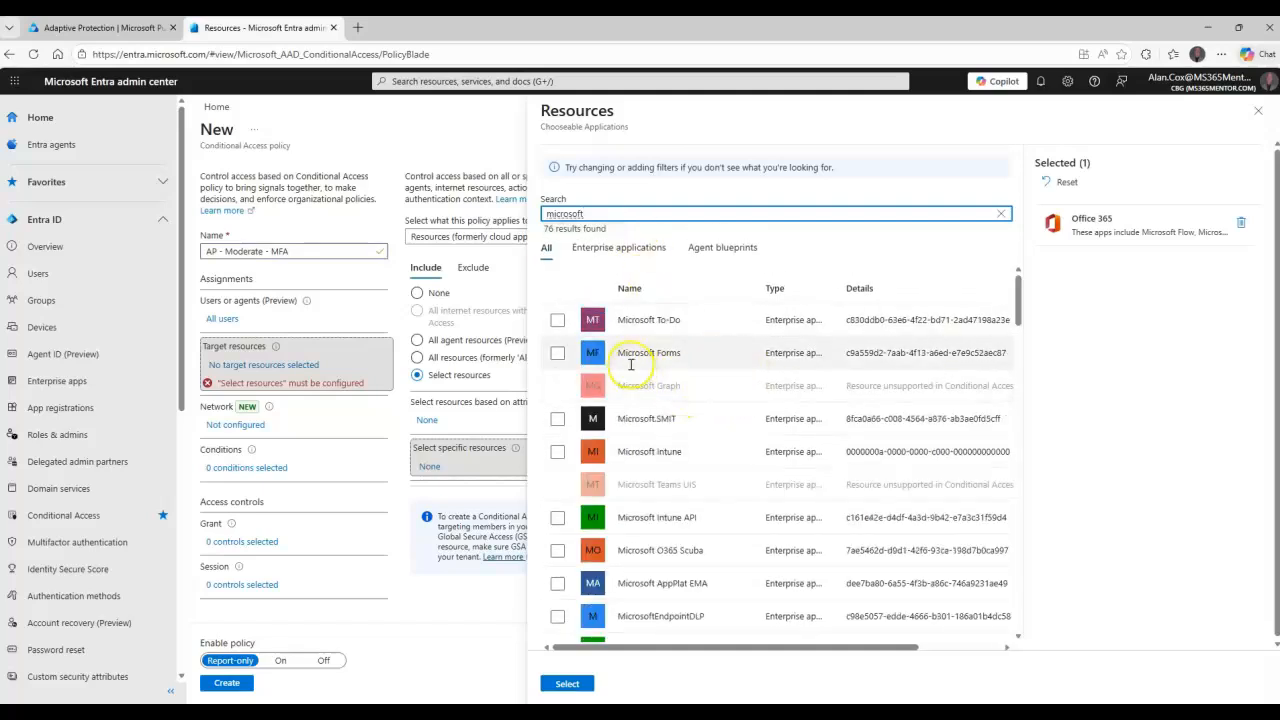
scroll(600, 470, down, 2)
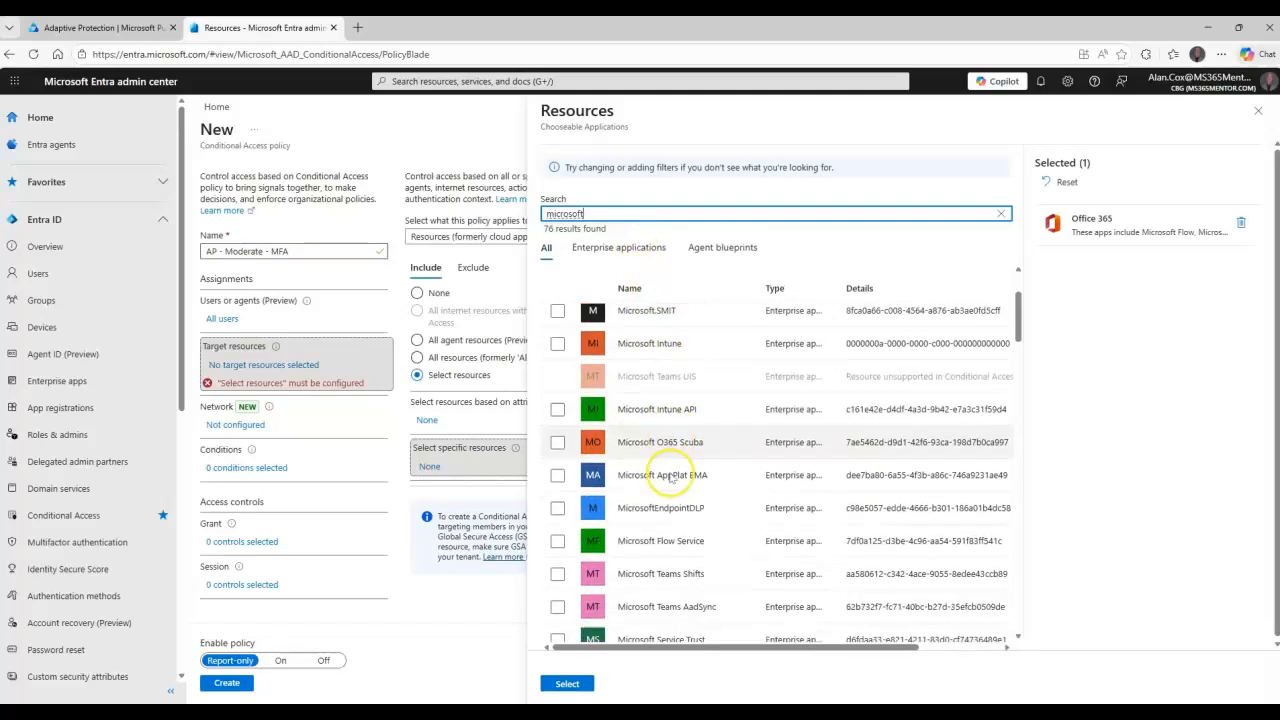
scroll(670, 472, down, 3)
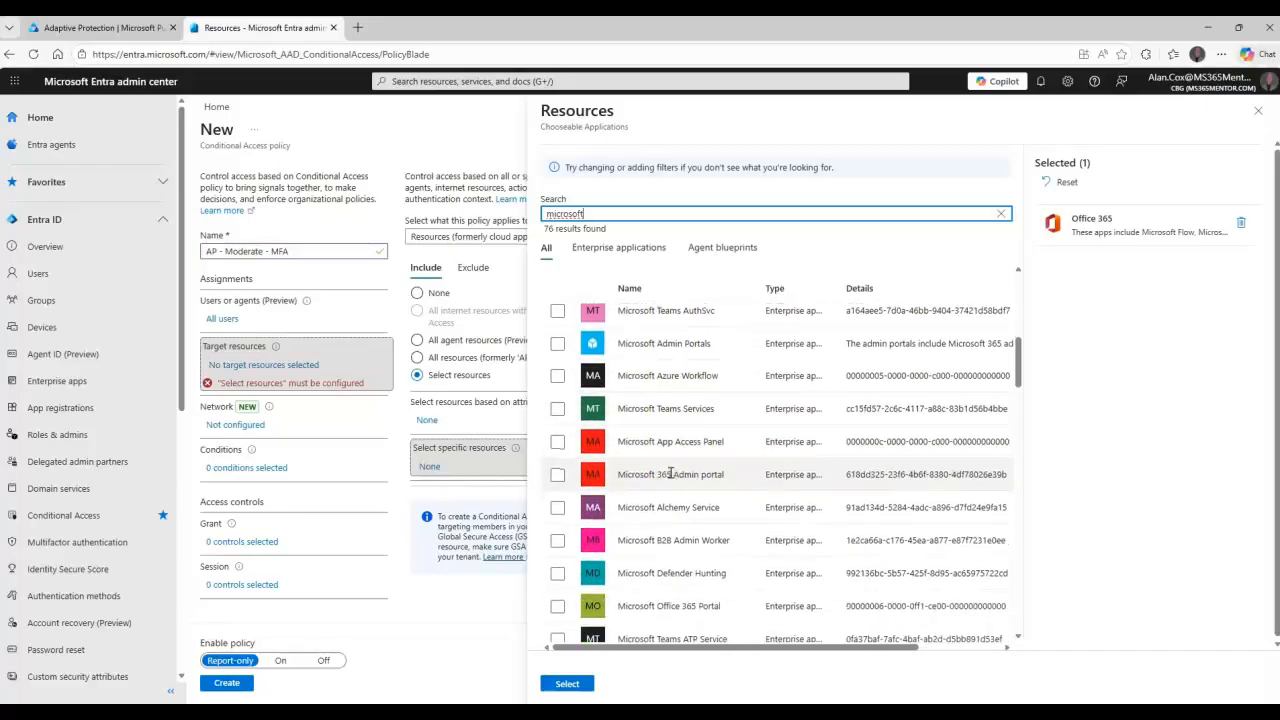
scroll(670, 472, down, 5)
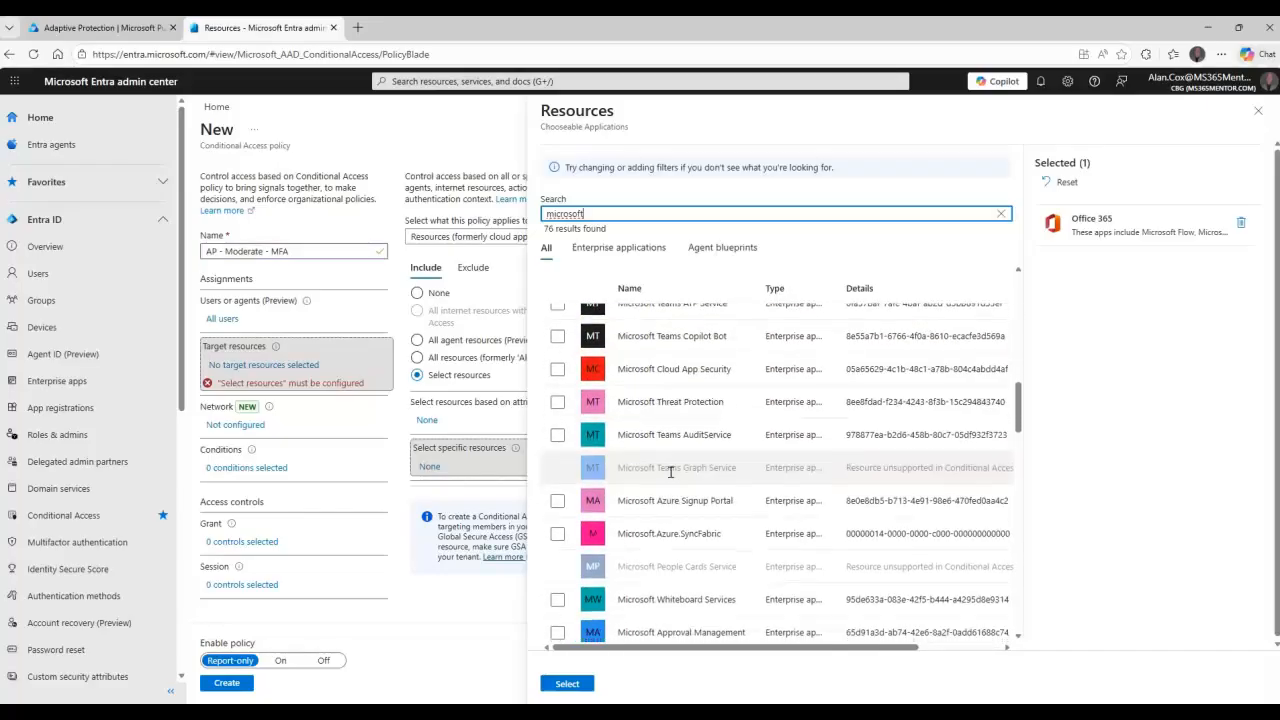
scroll(670, 472, down, 5)
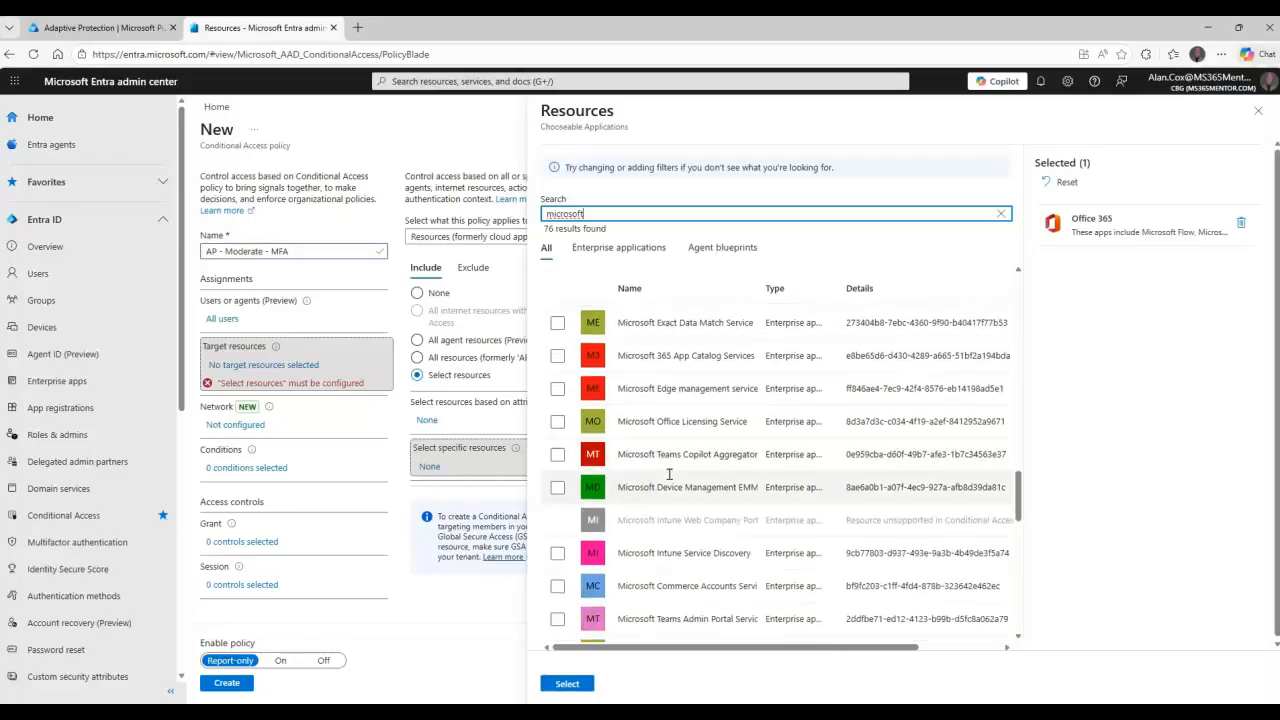
Confirm the resource selection with Office 365 as the policy's only included target resource.
click(1100, 422)
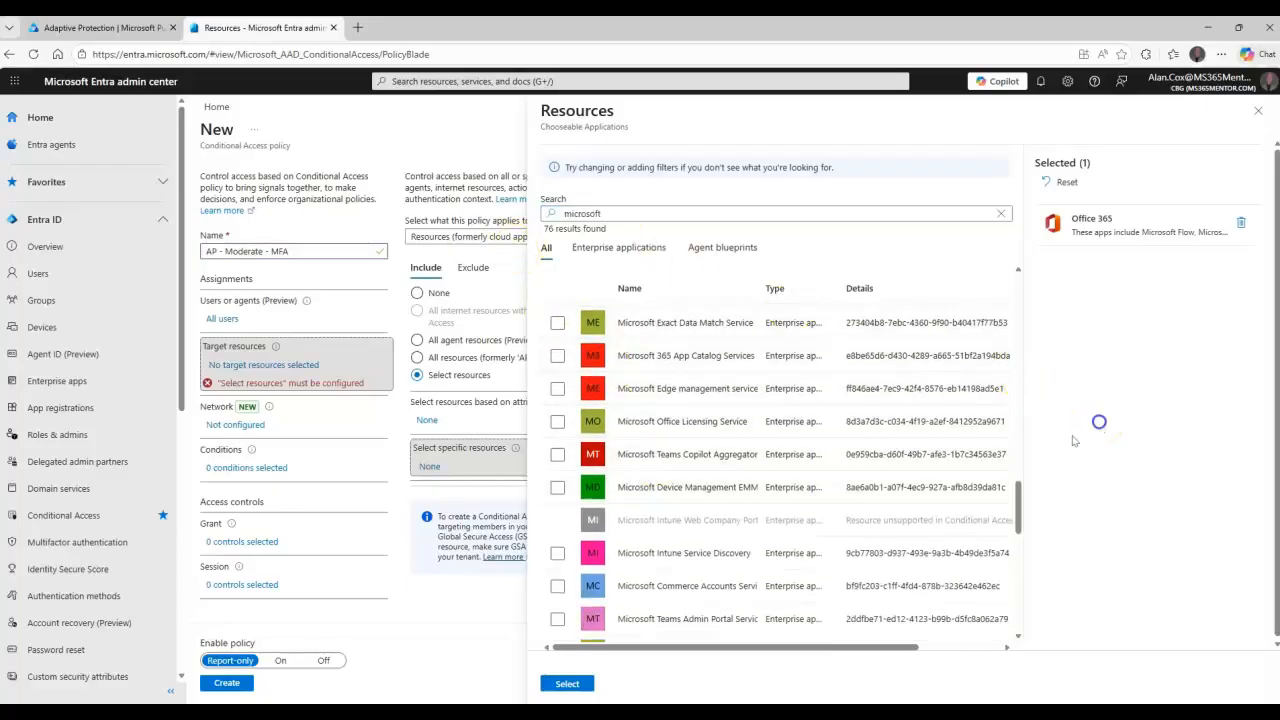
click(580, 684)
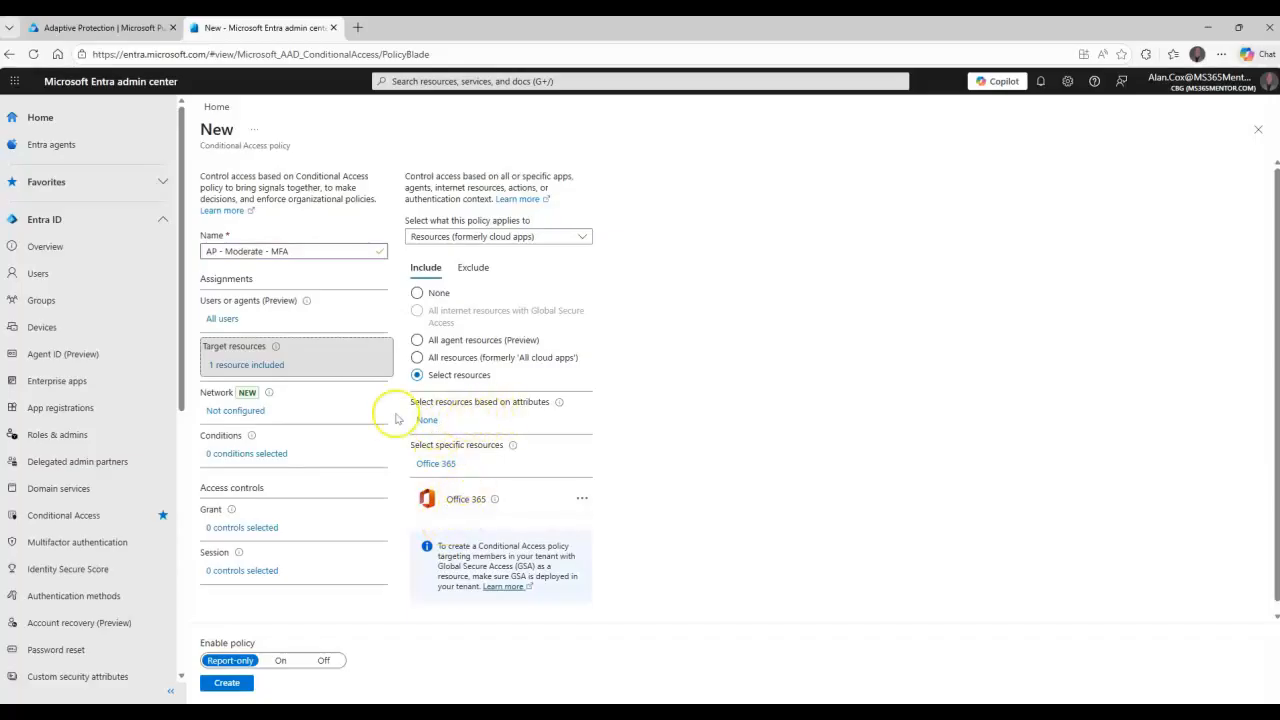
Configure the policy's insider risk condition to apply to the Moderate risk level, leaving the network assignment unconfigured.
click(237, 411)
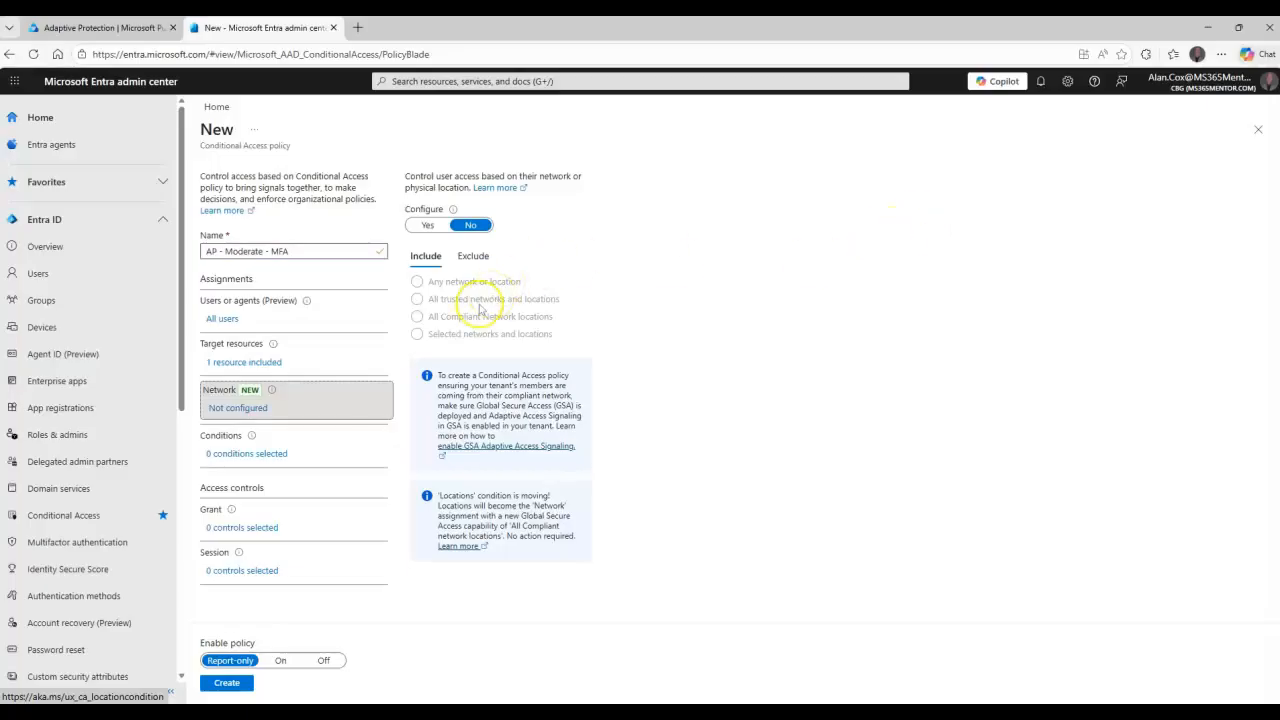
click(268, 459)
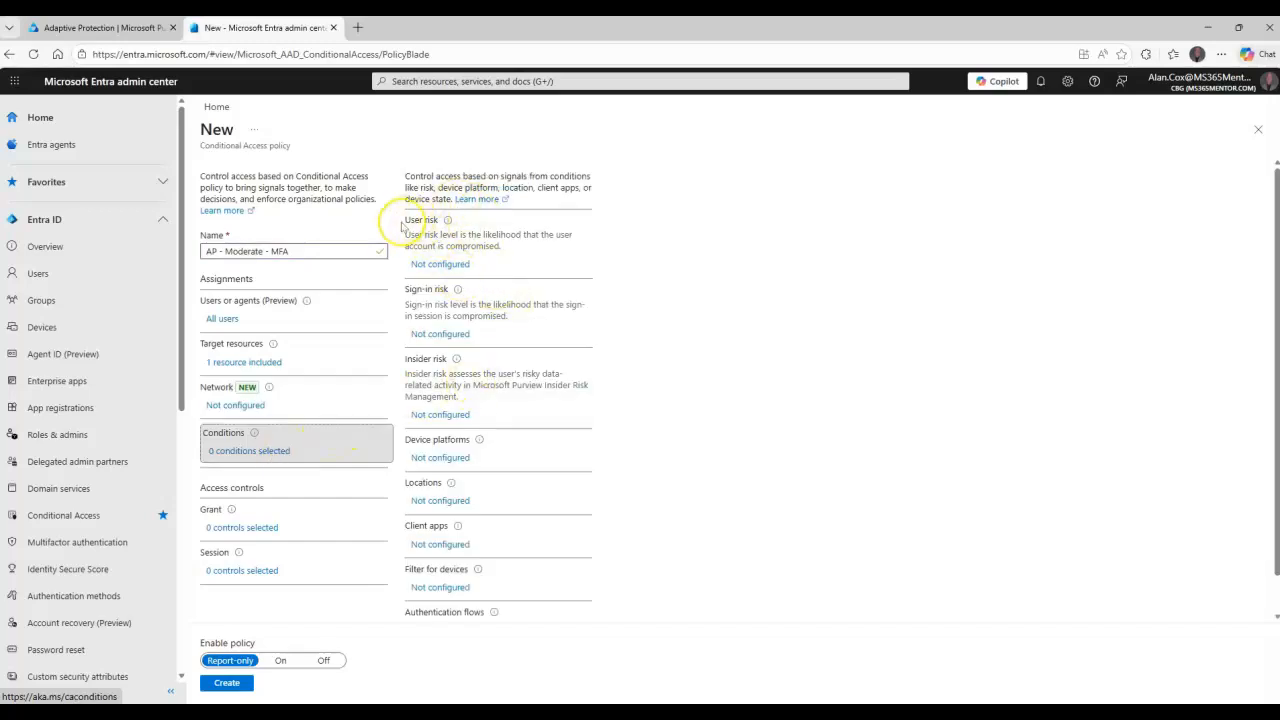
drag(402, 226, 449, 214)
click(585, 221)
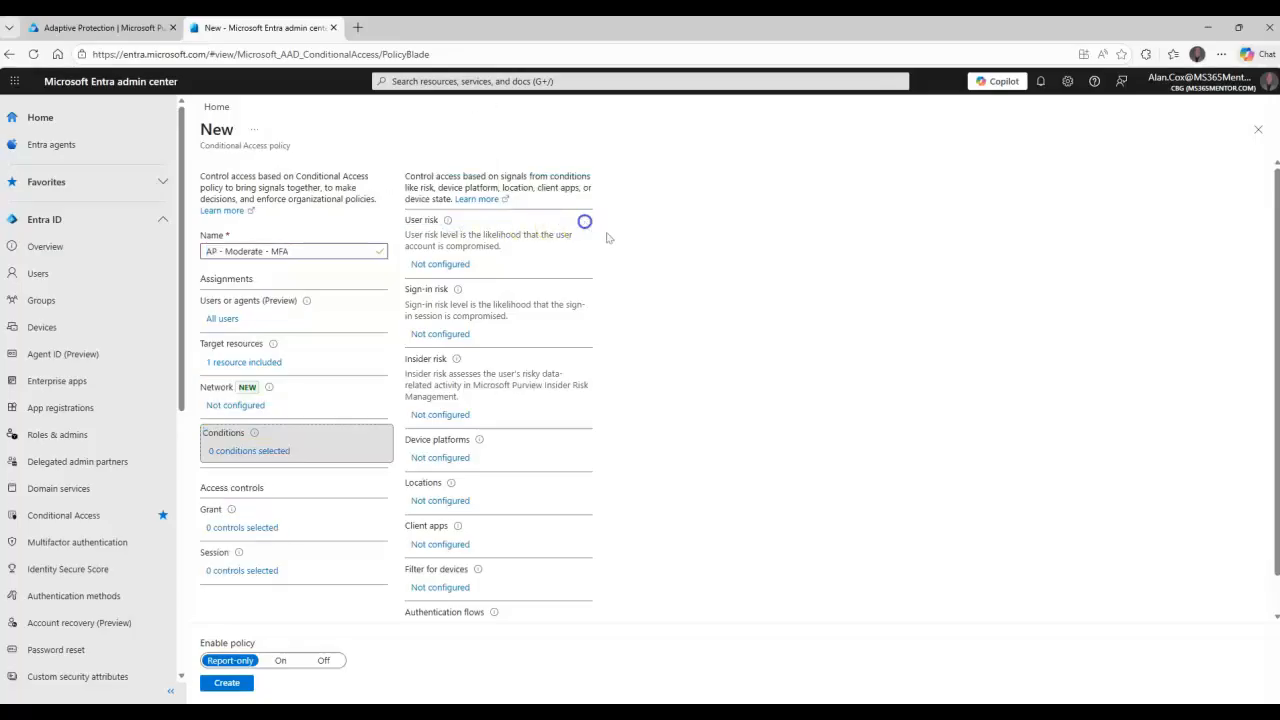
click(491, 292)
click(440, 415)
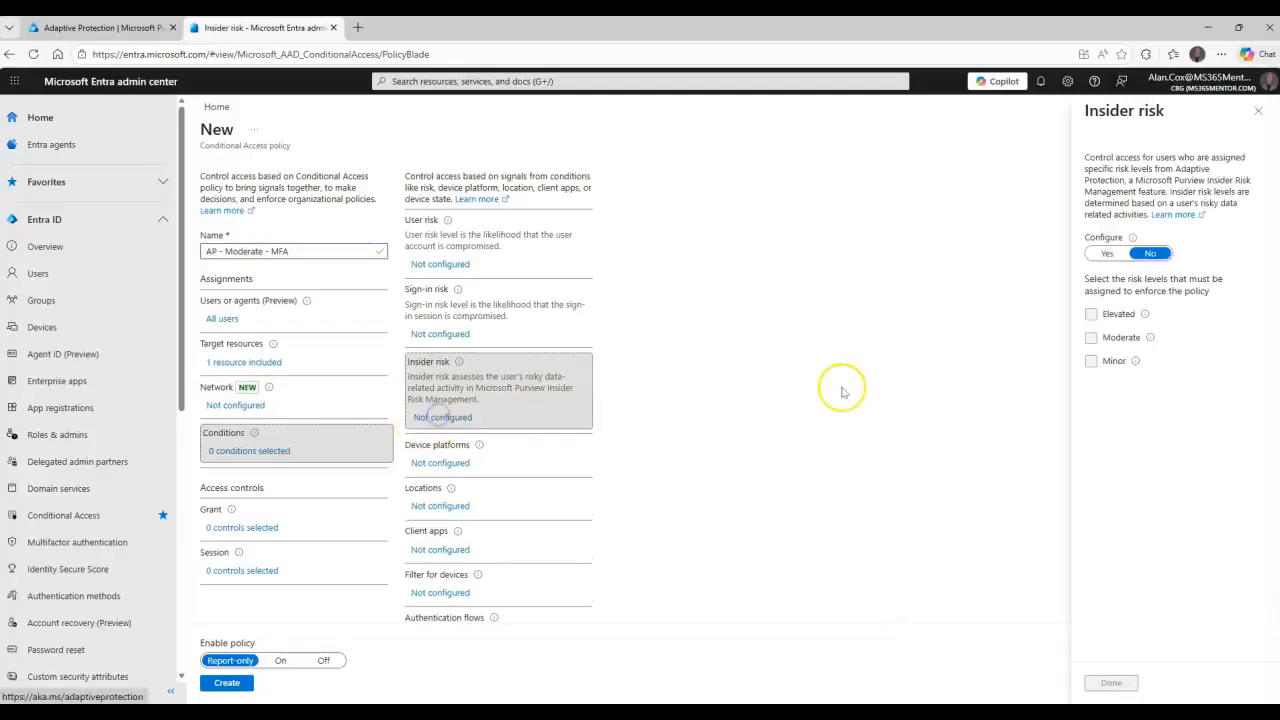
click(1107, 254)
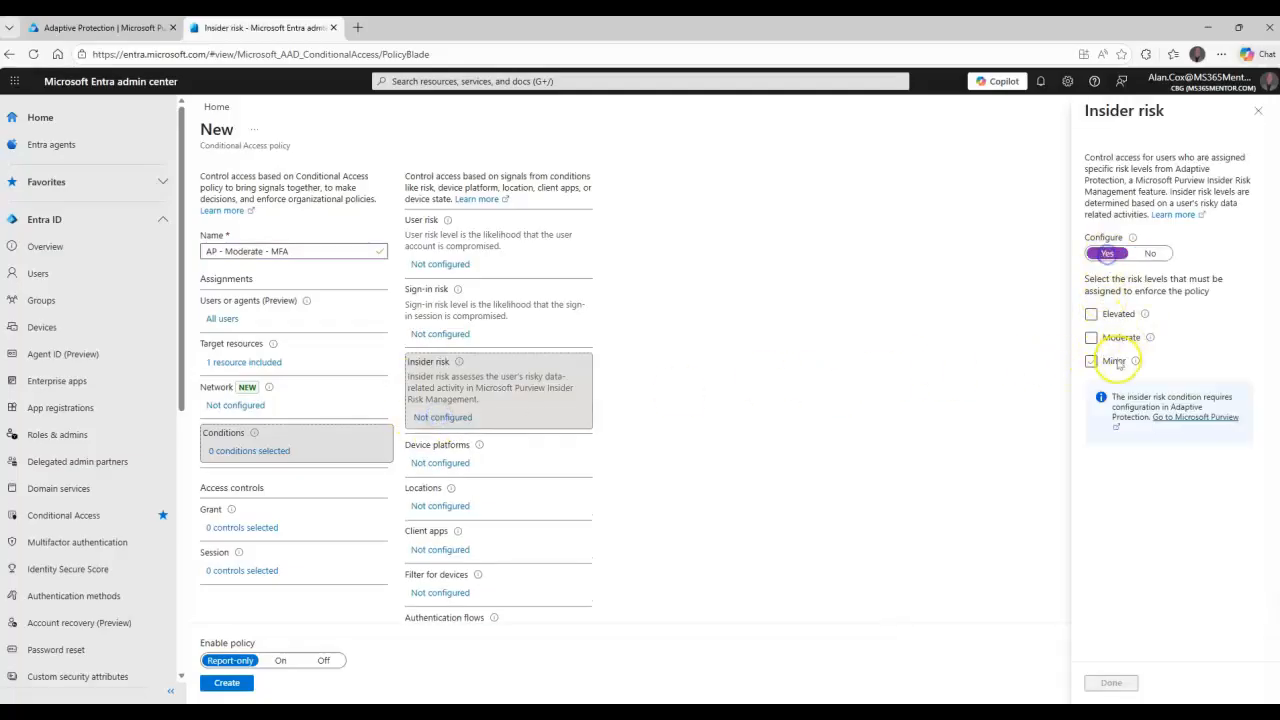
click(1091, 337)
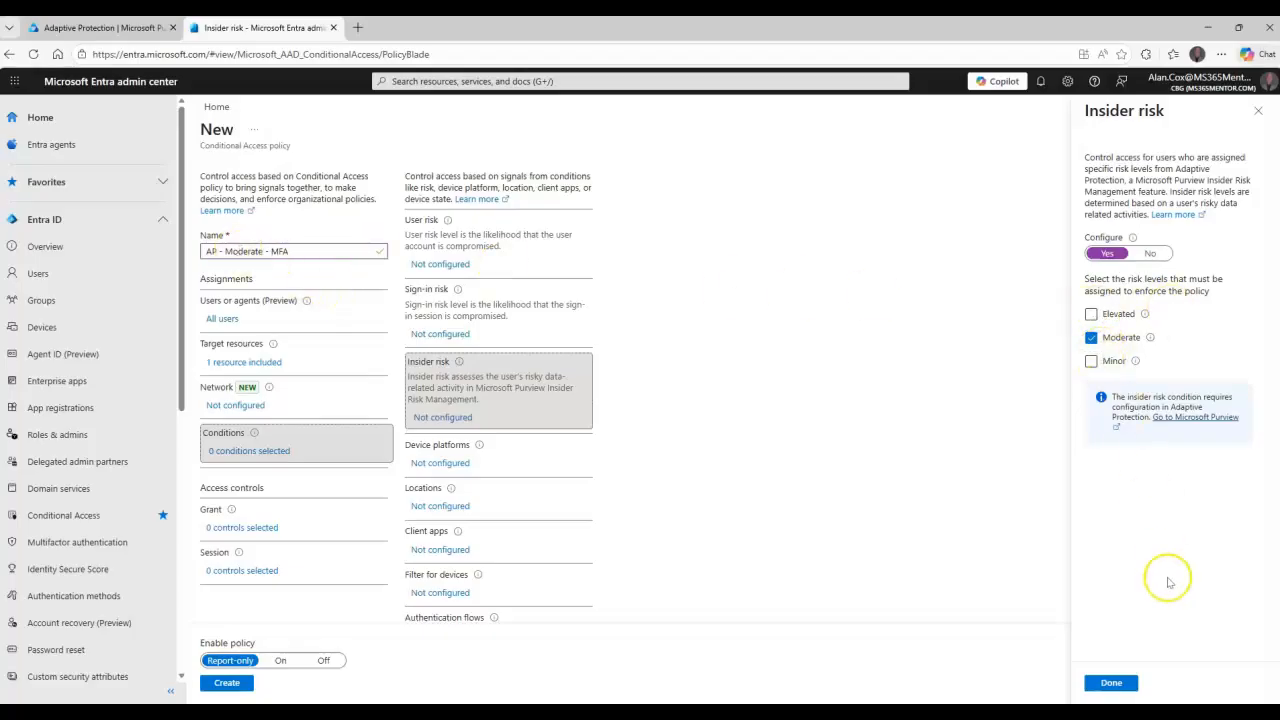
click(1118, 682)
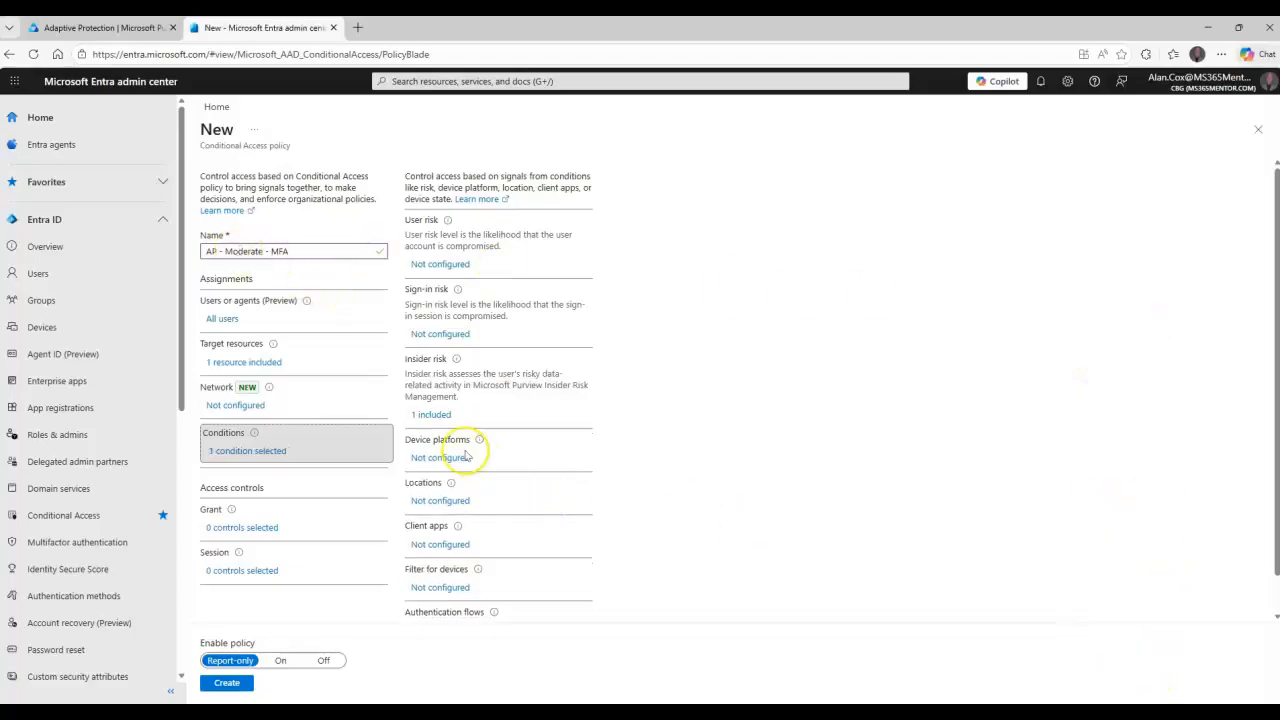
click(434, 416)
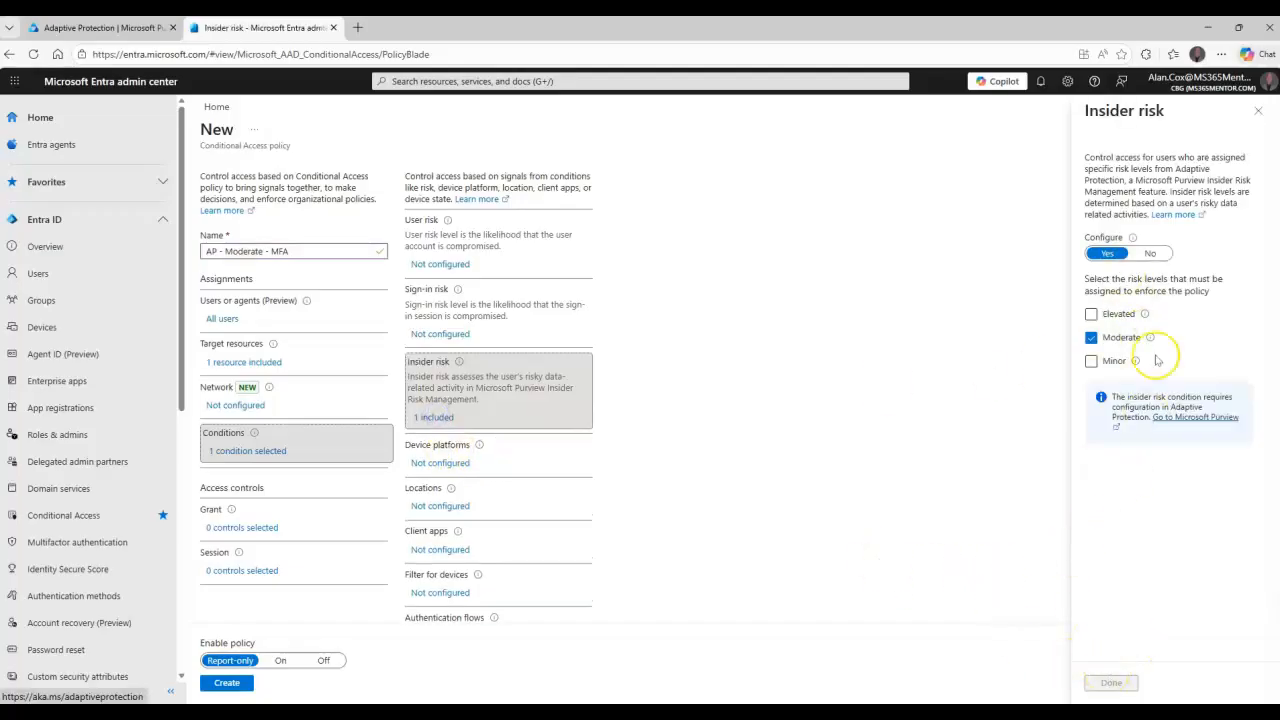
click(1258, 111)
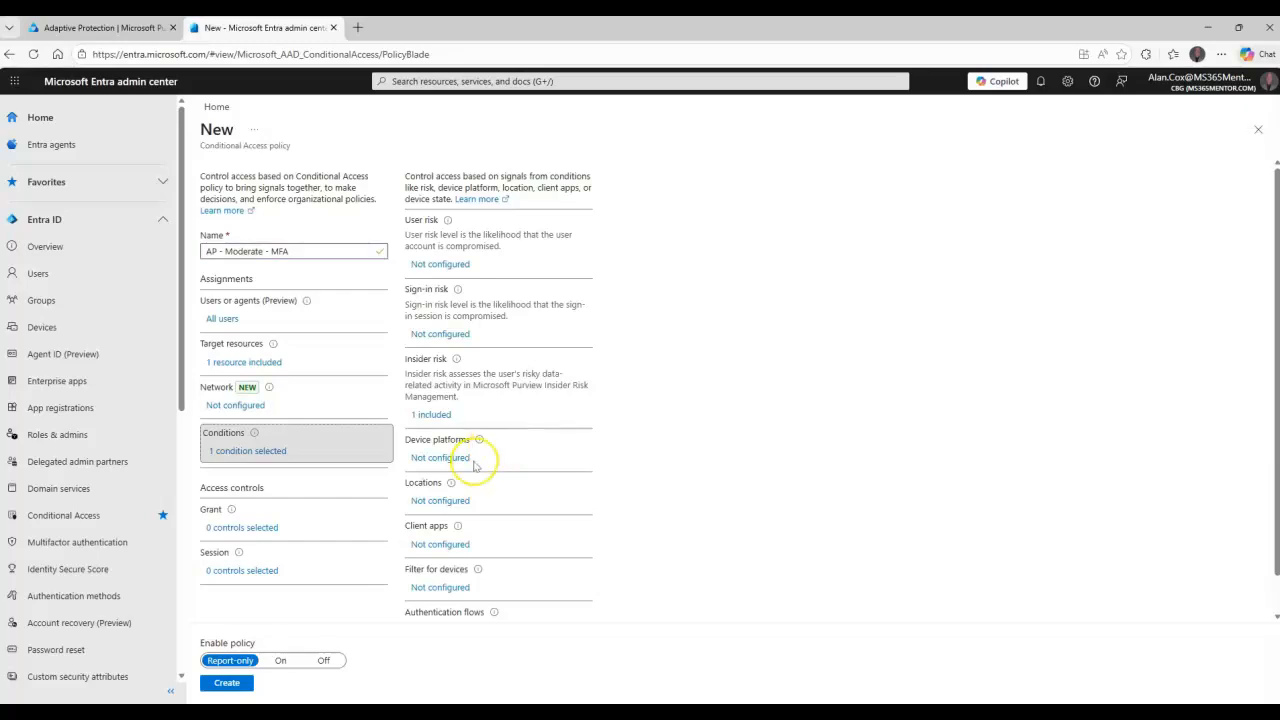
Apply the policy to any device platform and to all modern and legacy authentication client apps.
click(447, 460)
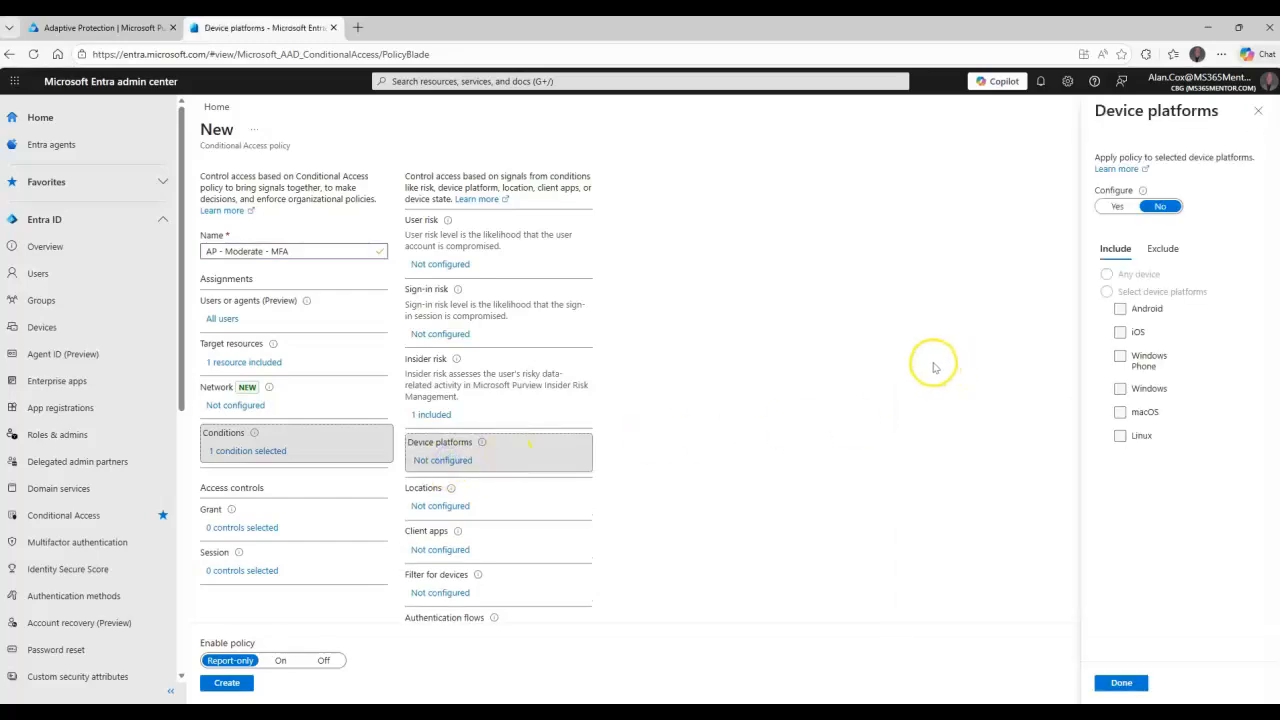
click(1117, 206)
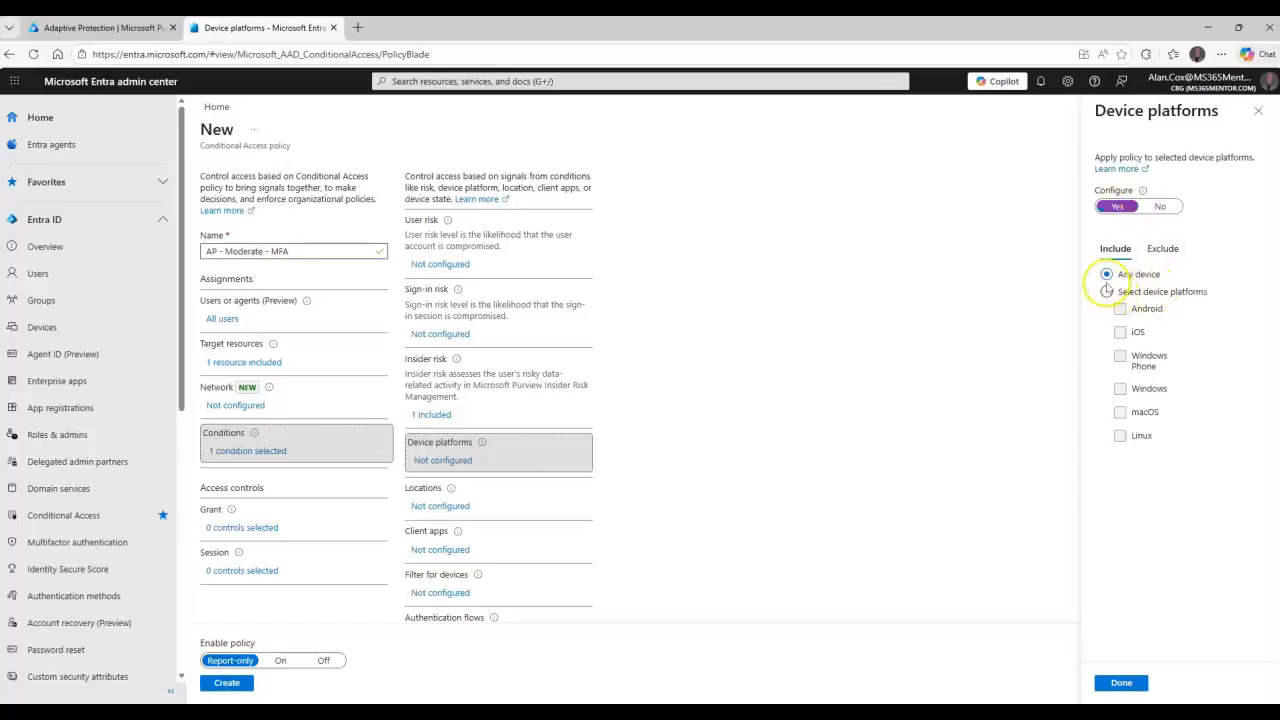
click(1121, 682)
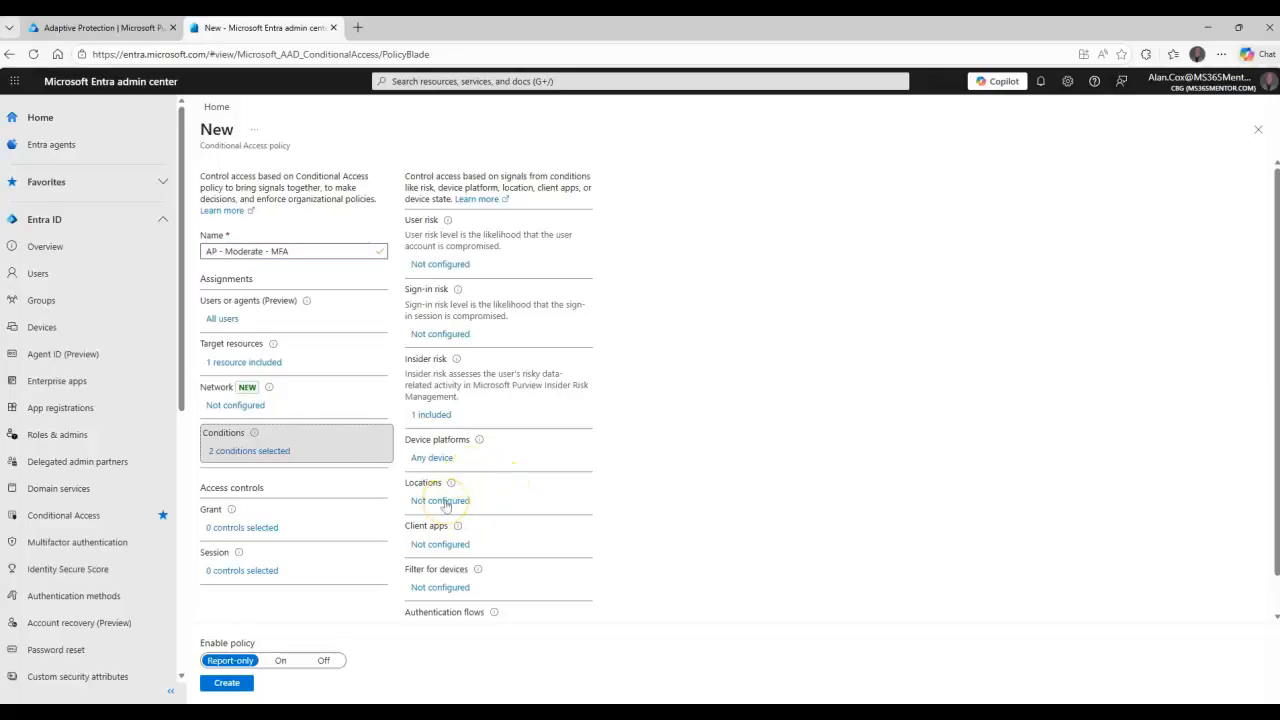
click(443, 548)
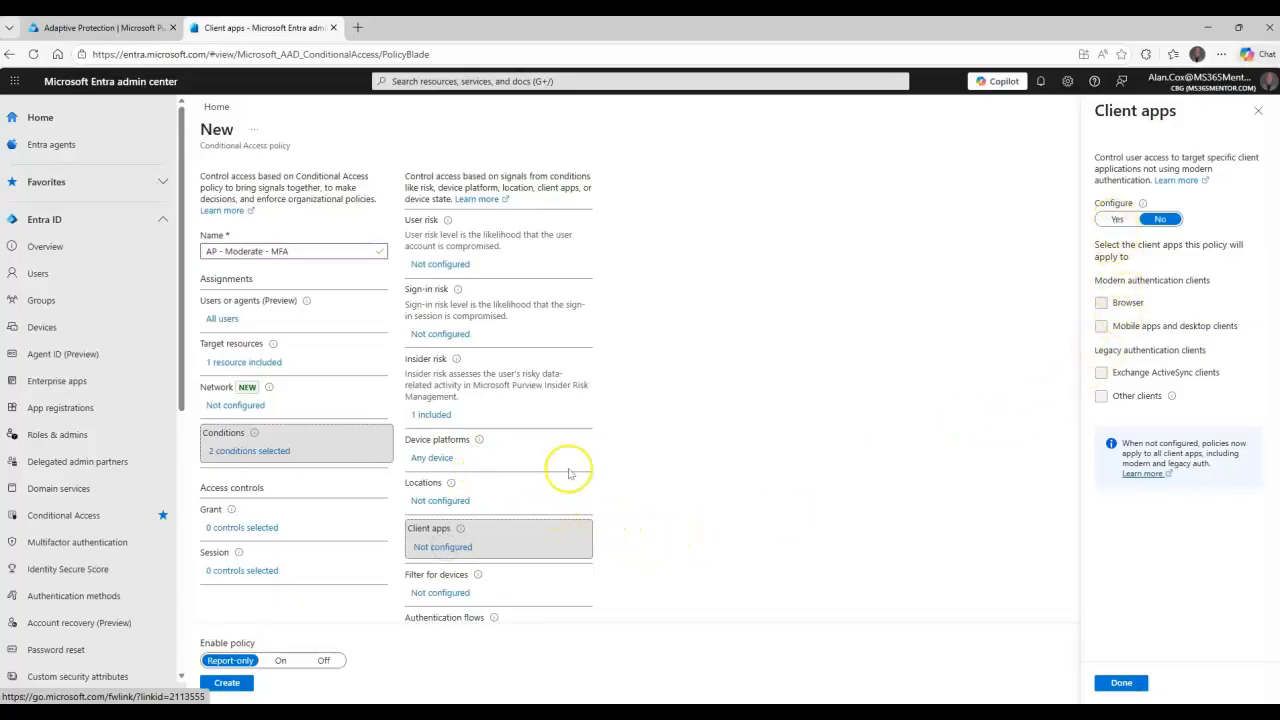
click(1117, 219)
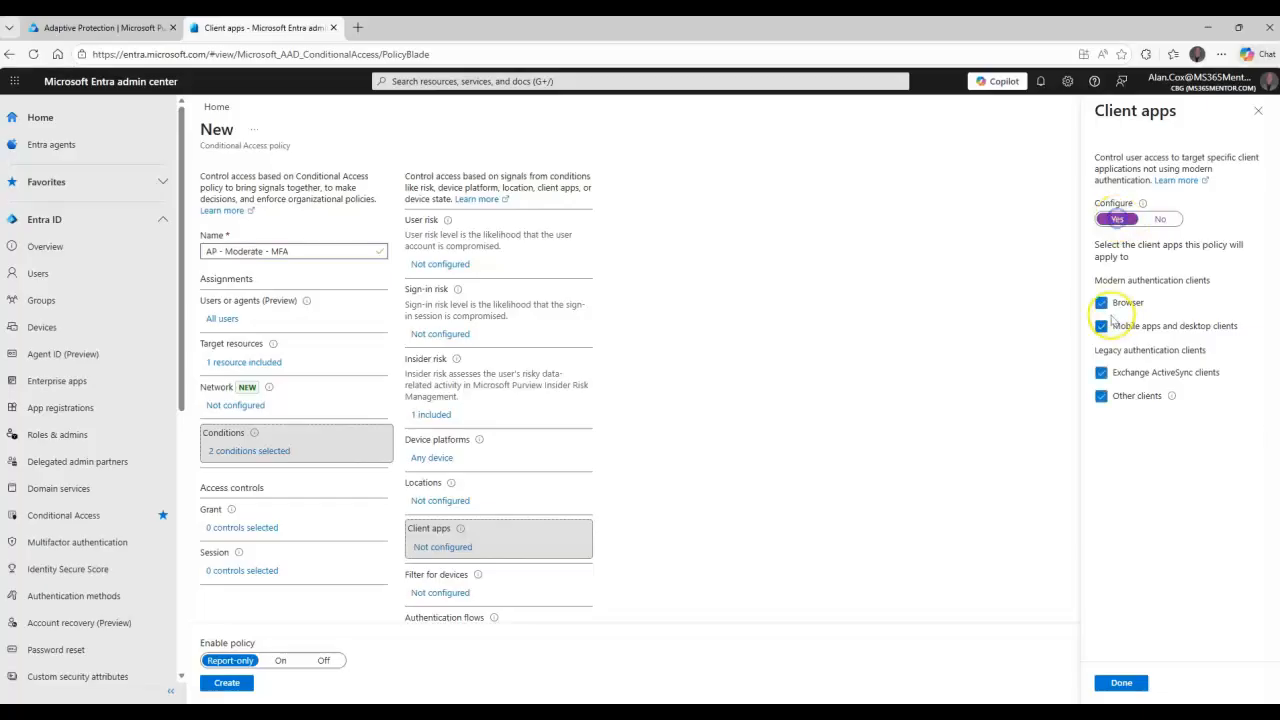
click(1121, 683)
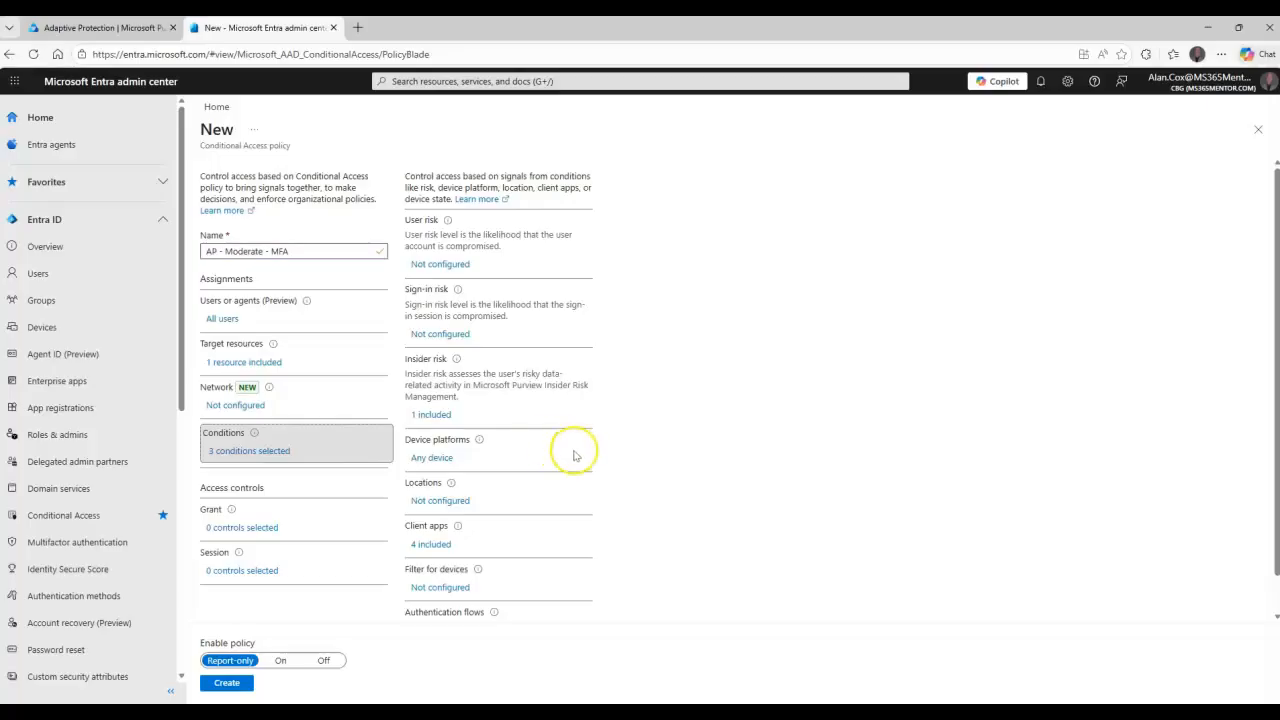
Set the grant control to grant access requiring multifactor authentication, with all the selected controls required.
click(254, 527)
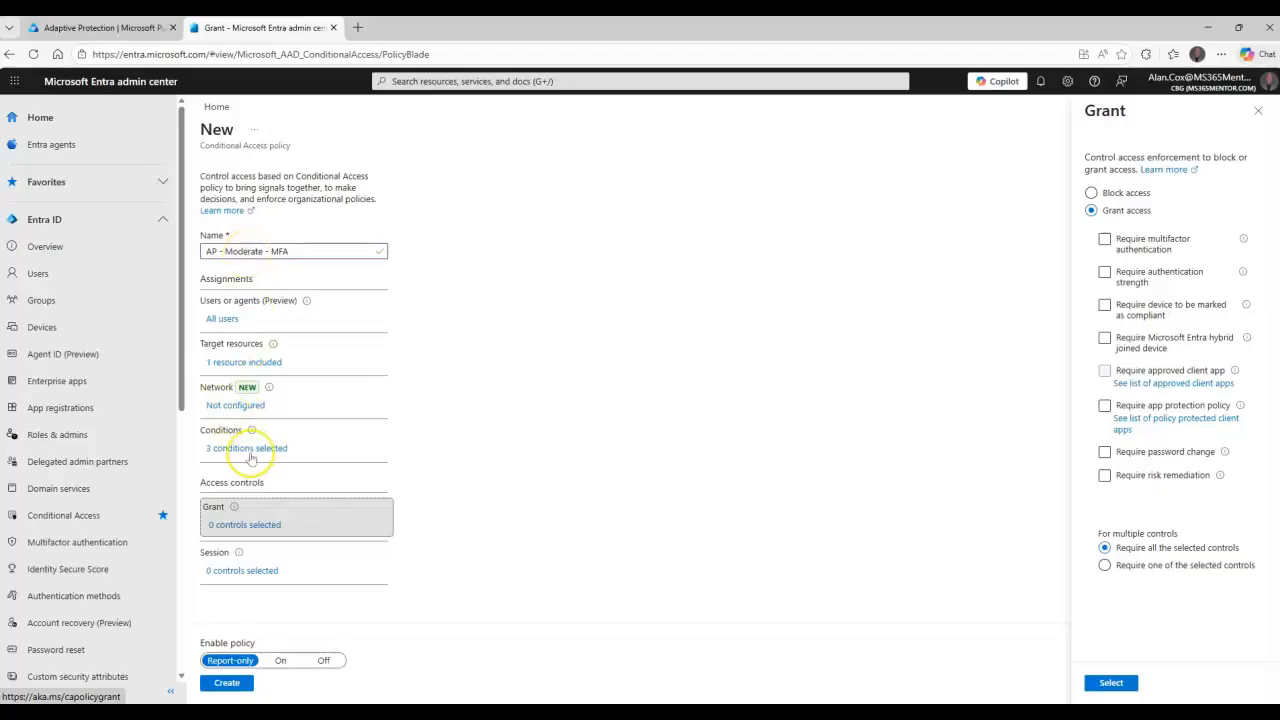
click(1106, 276)
click(1107, 250)
click(1105, 243)
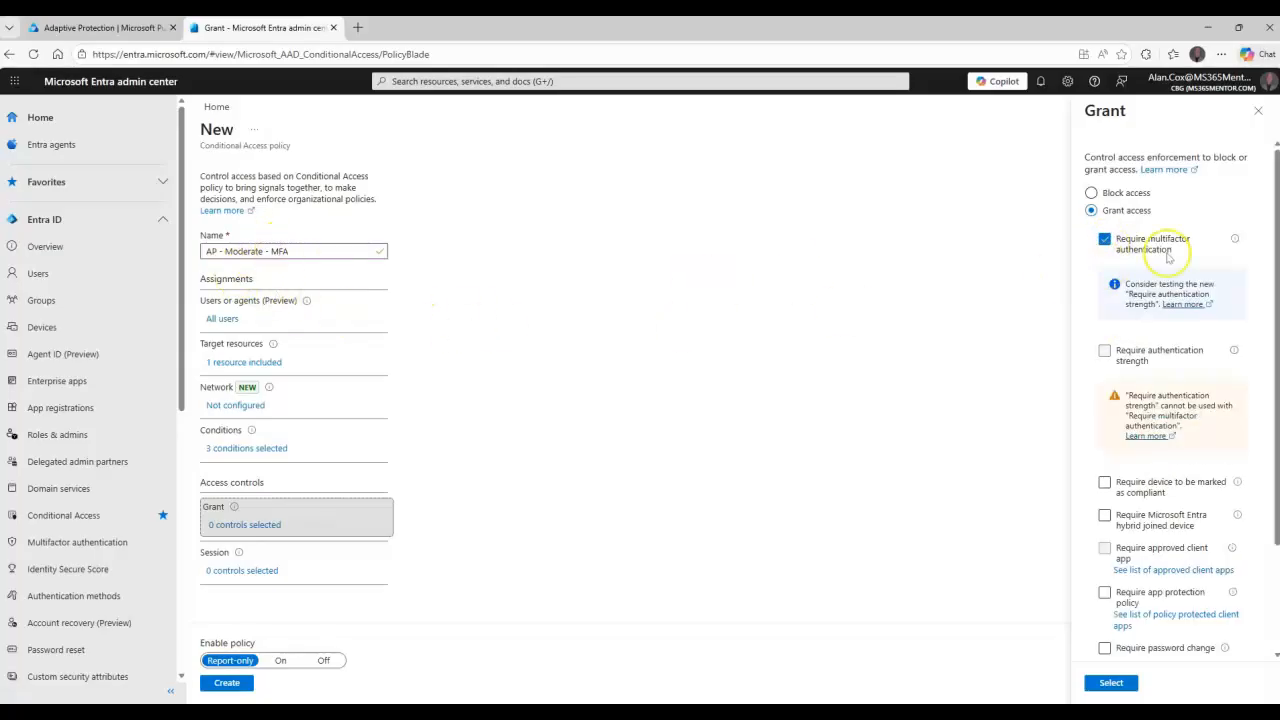
scroll(1151, 458, down, 3)
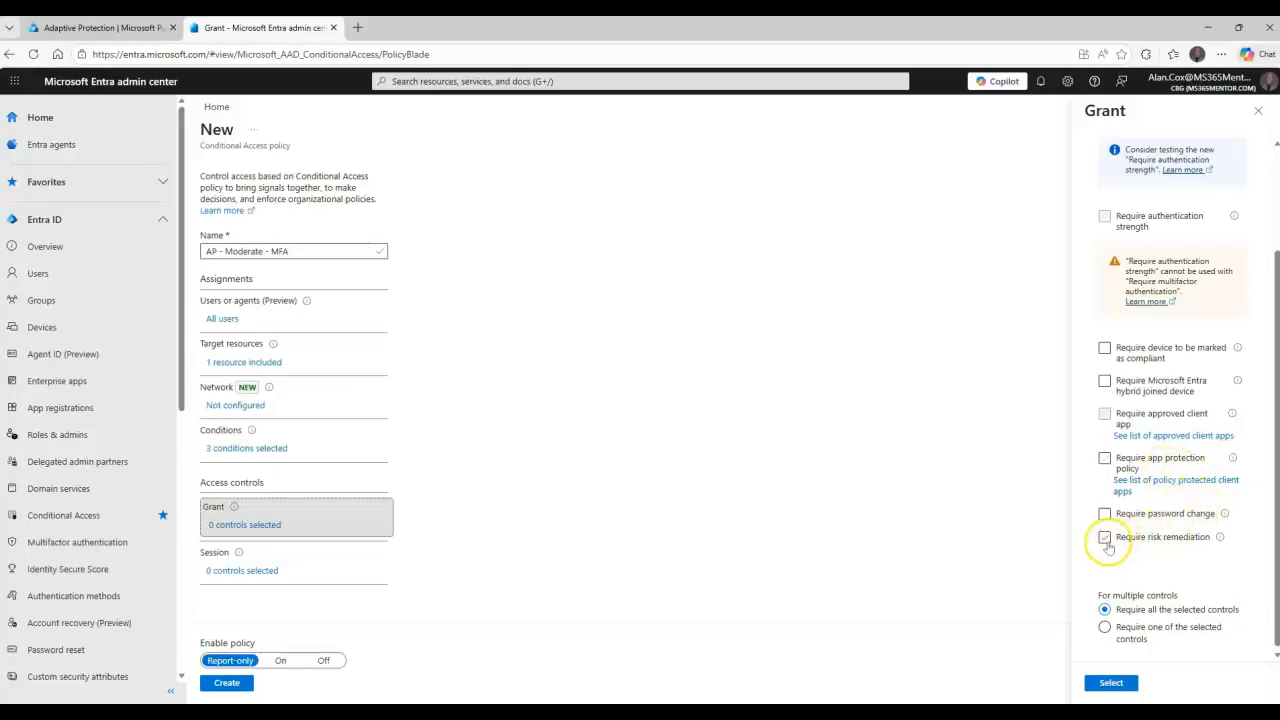
scroll(1170, 545, down, 1)
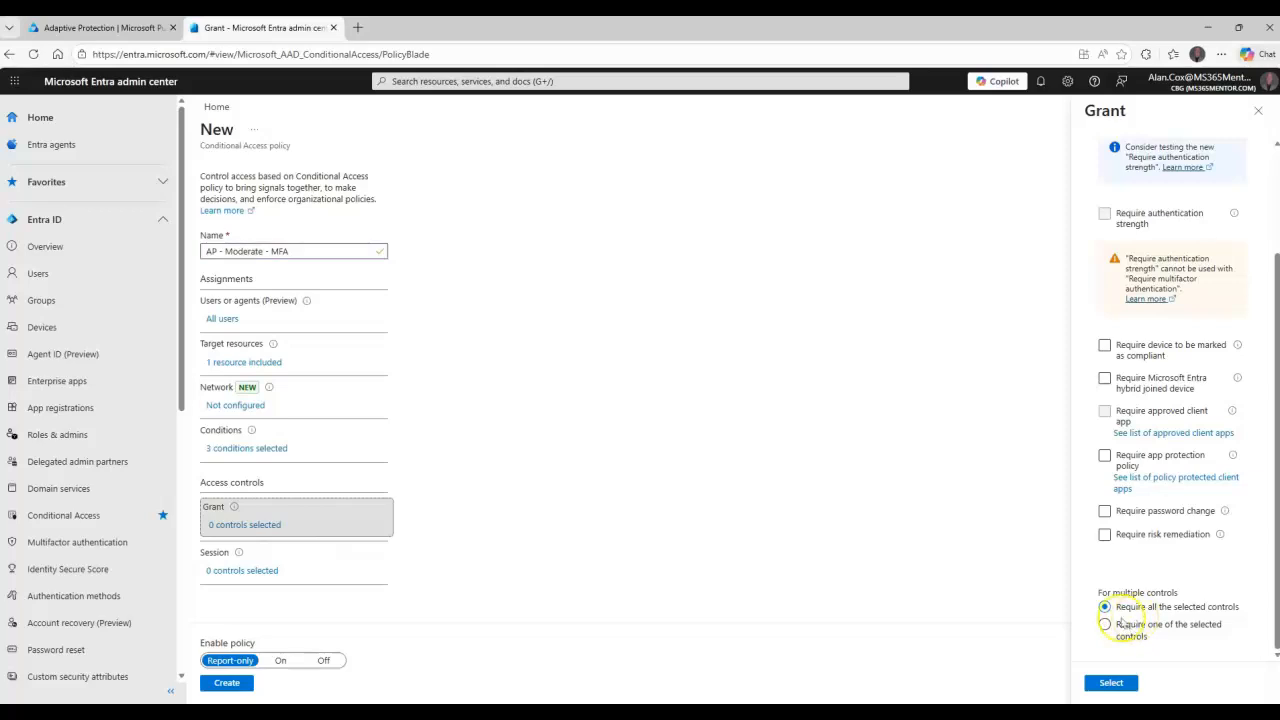
scroll(1100, 345, up, 3)
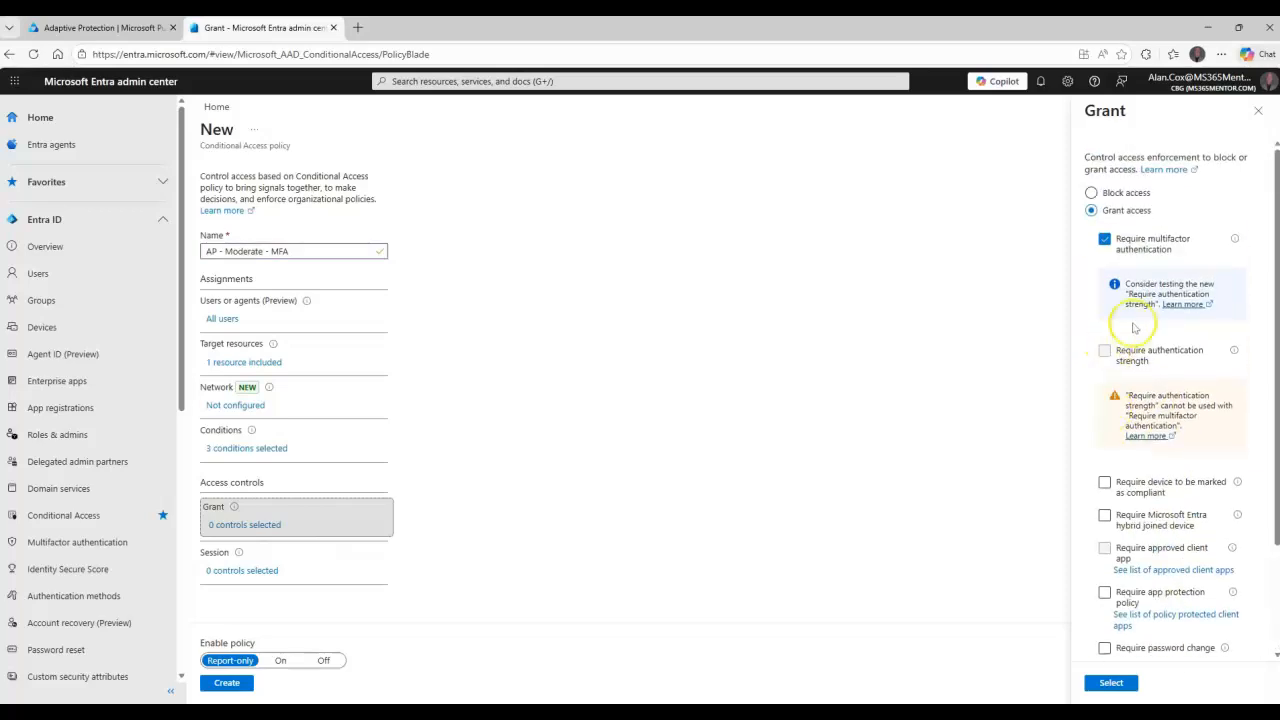
scroll(1130, 450, down, 3)
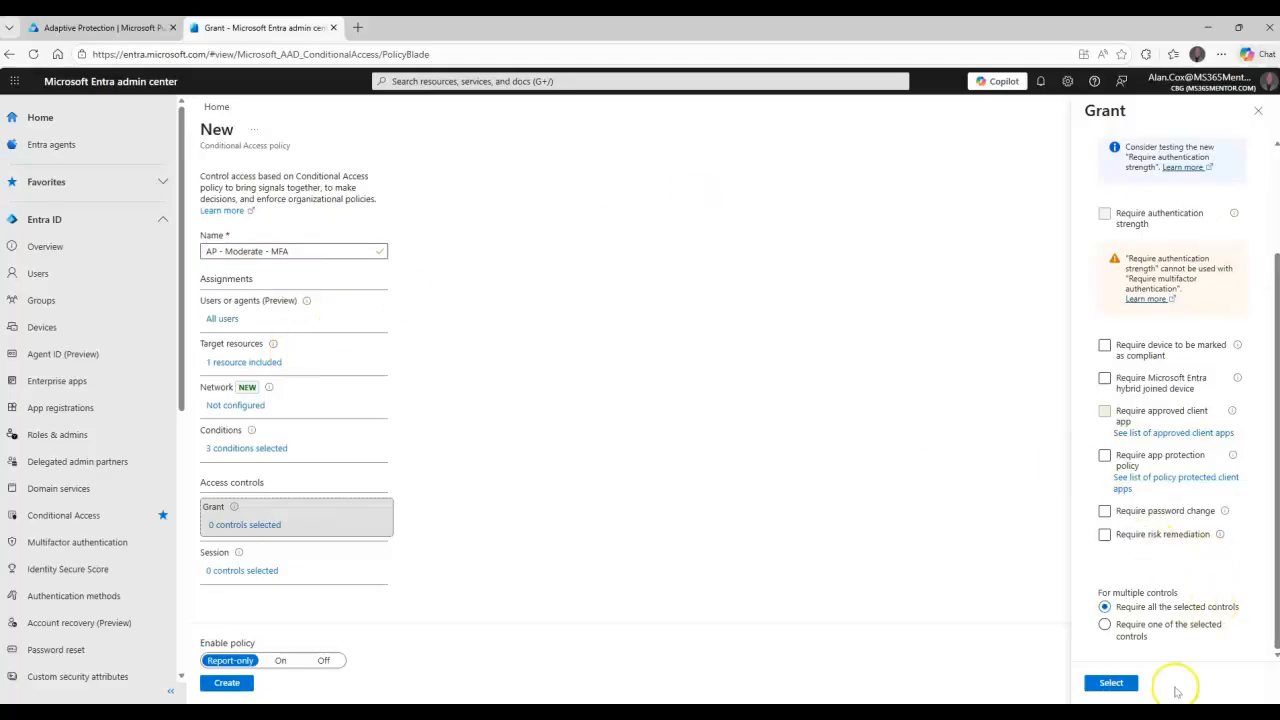
click(1111, 683)
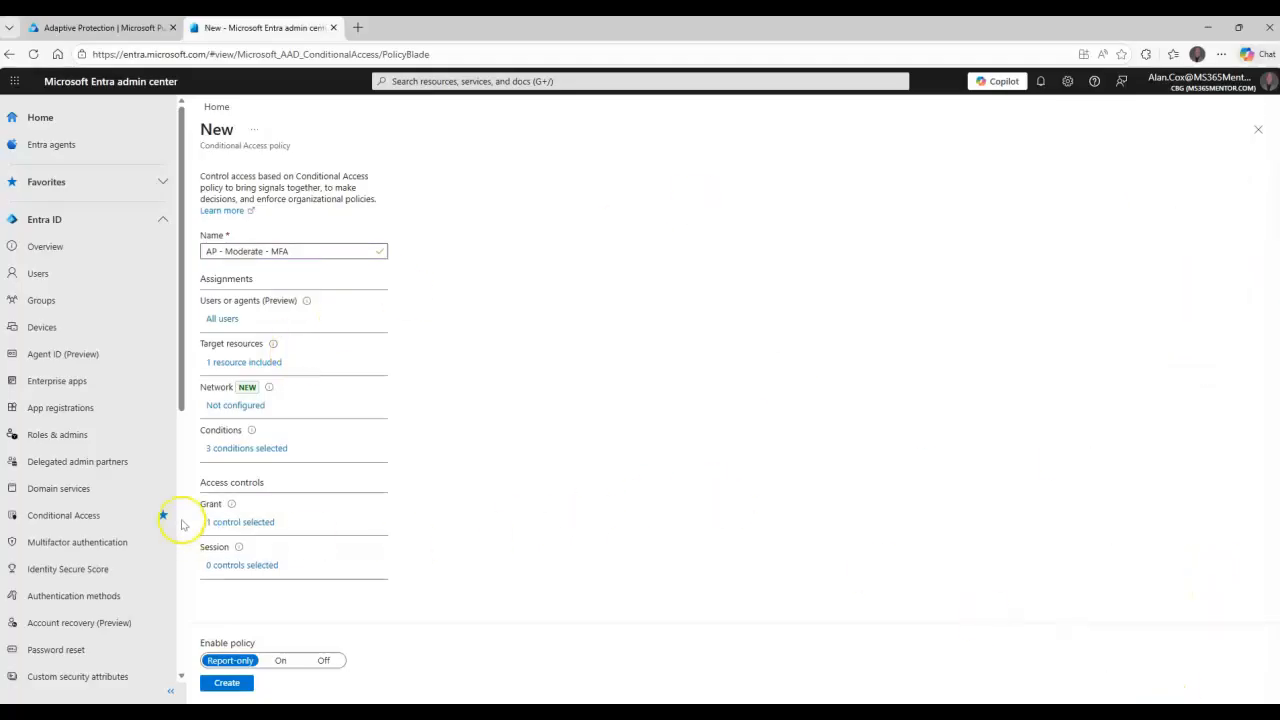
Create the policy in report-only mode with no session controls, after rechecking its grant settings.
click(236, 565)
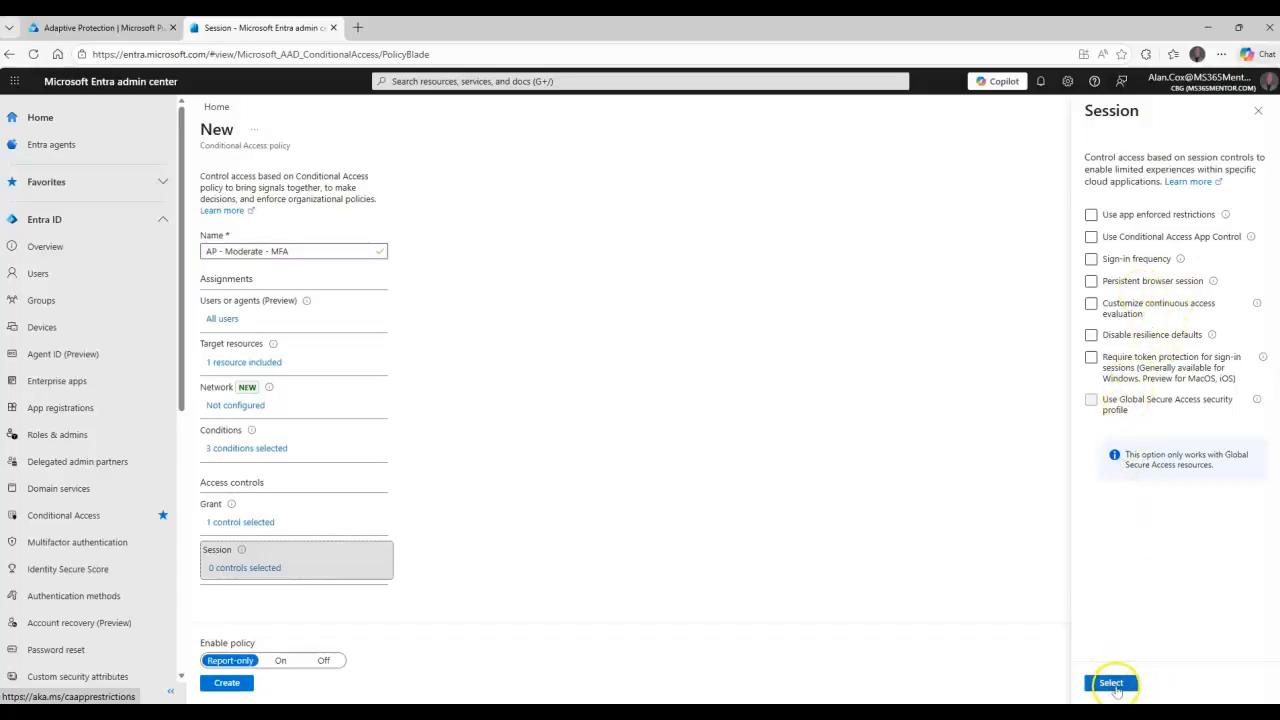
click(1112, 683)
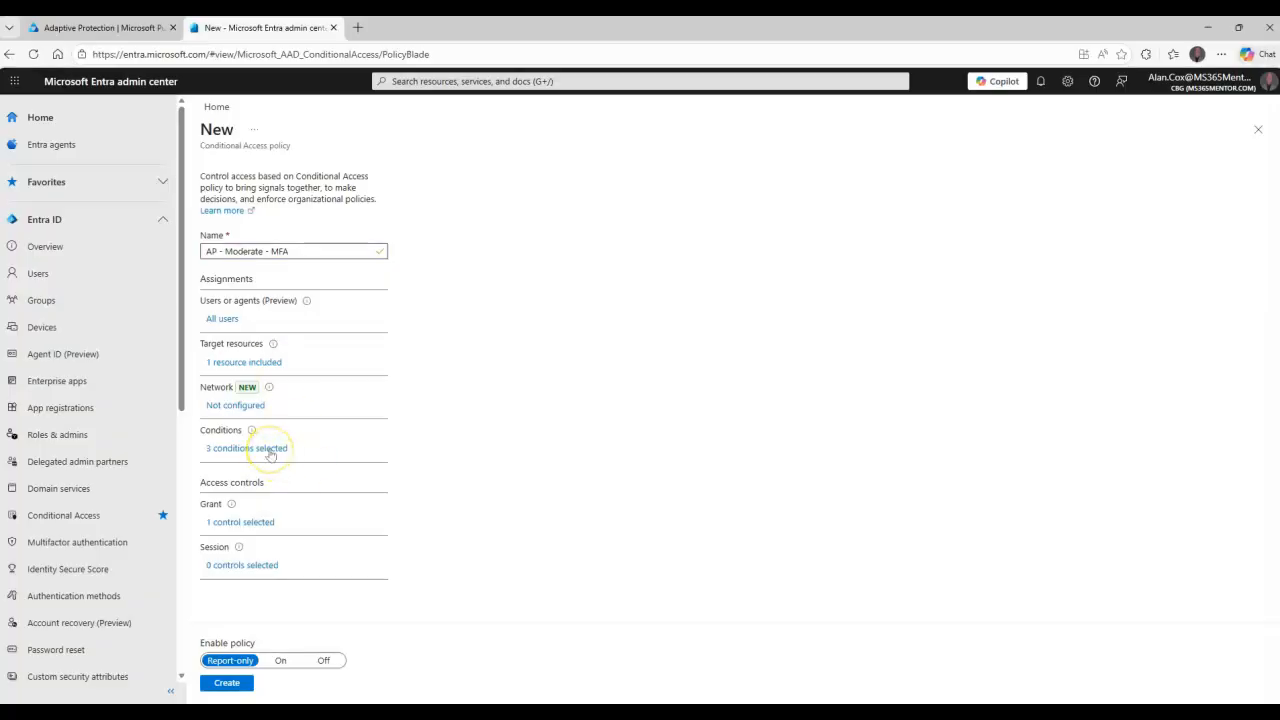
click(260, 523)
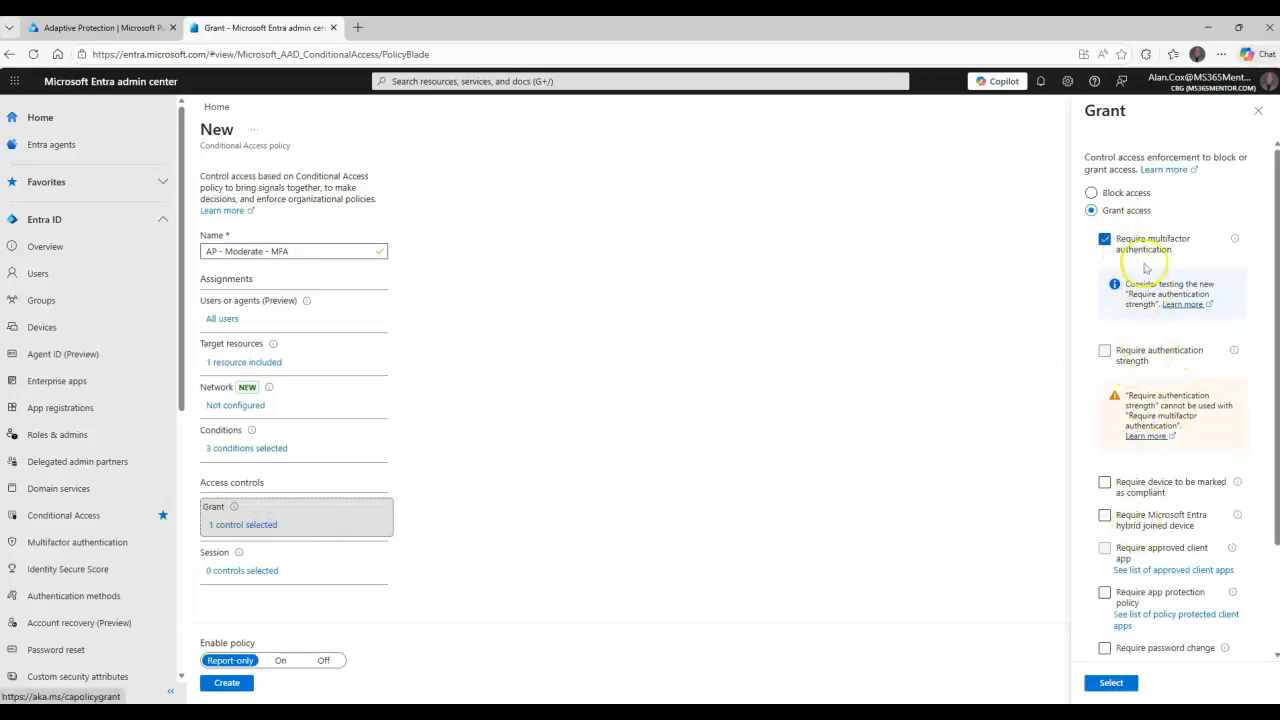
scroll(1161, 566, down, 2)
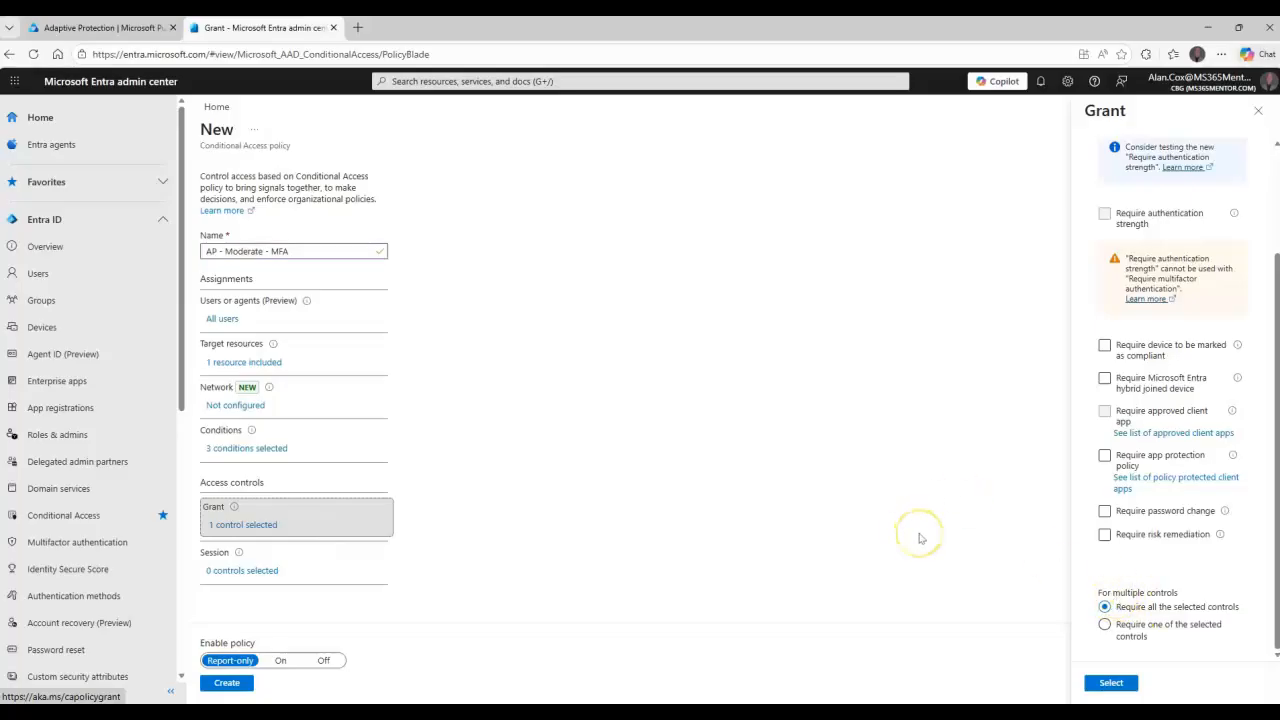
click(1111, 682)
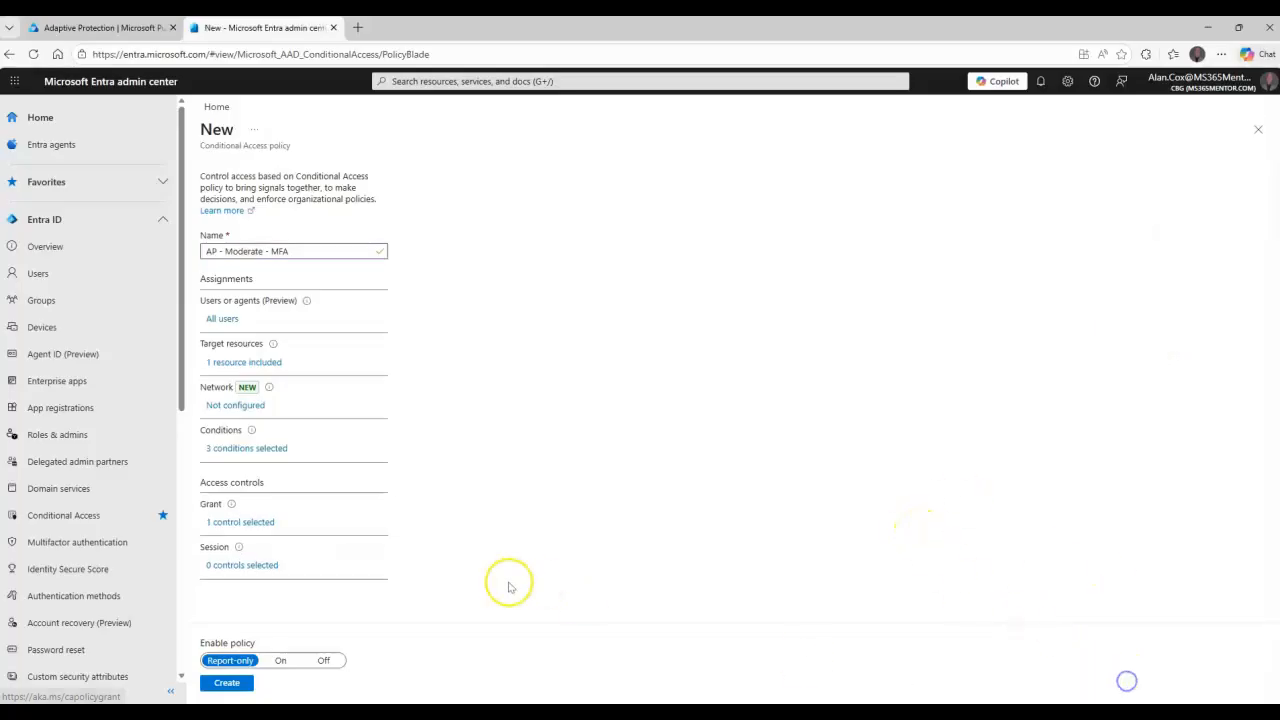
click(228, 683)
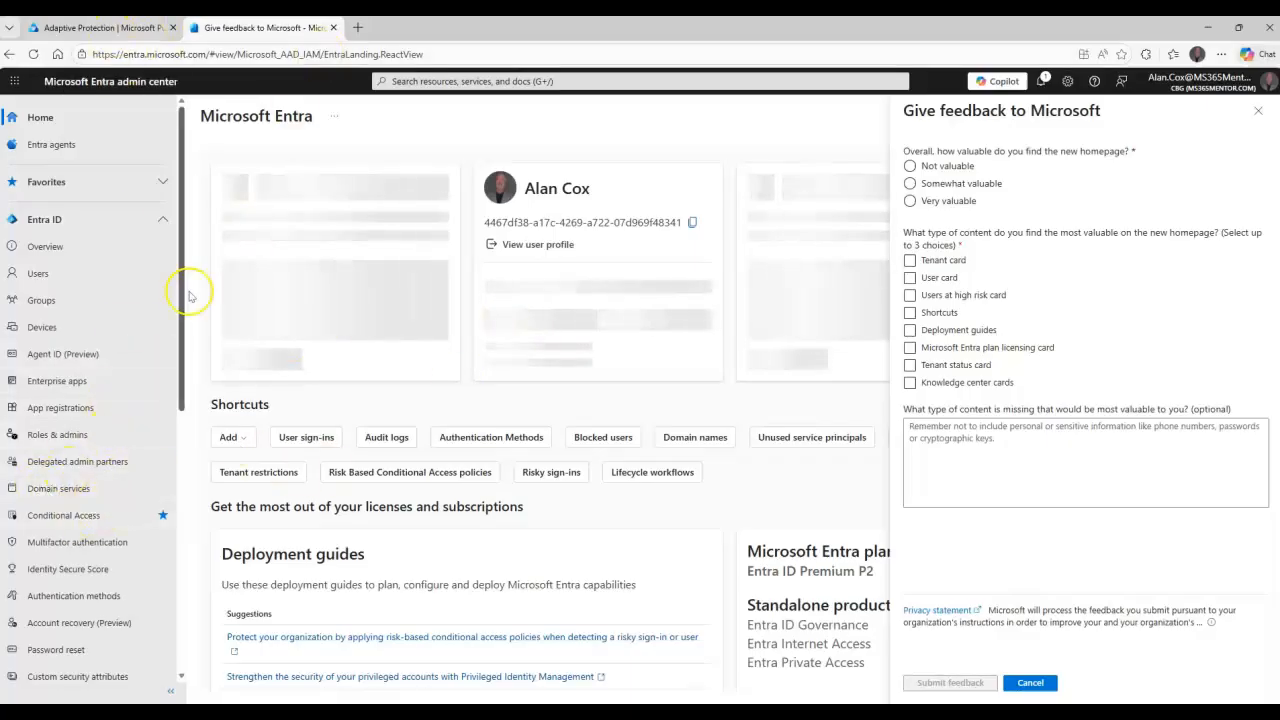
Start another new policy from the Conditional Access policies list and name it "AP - Elevated - block".
click(69, 517)
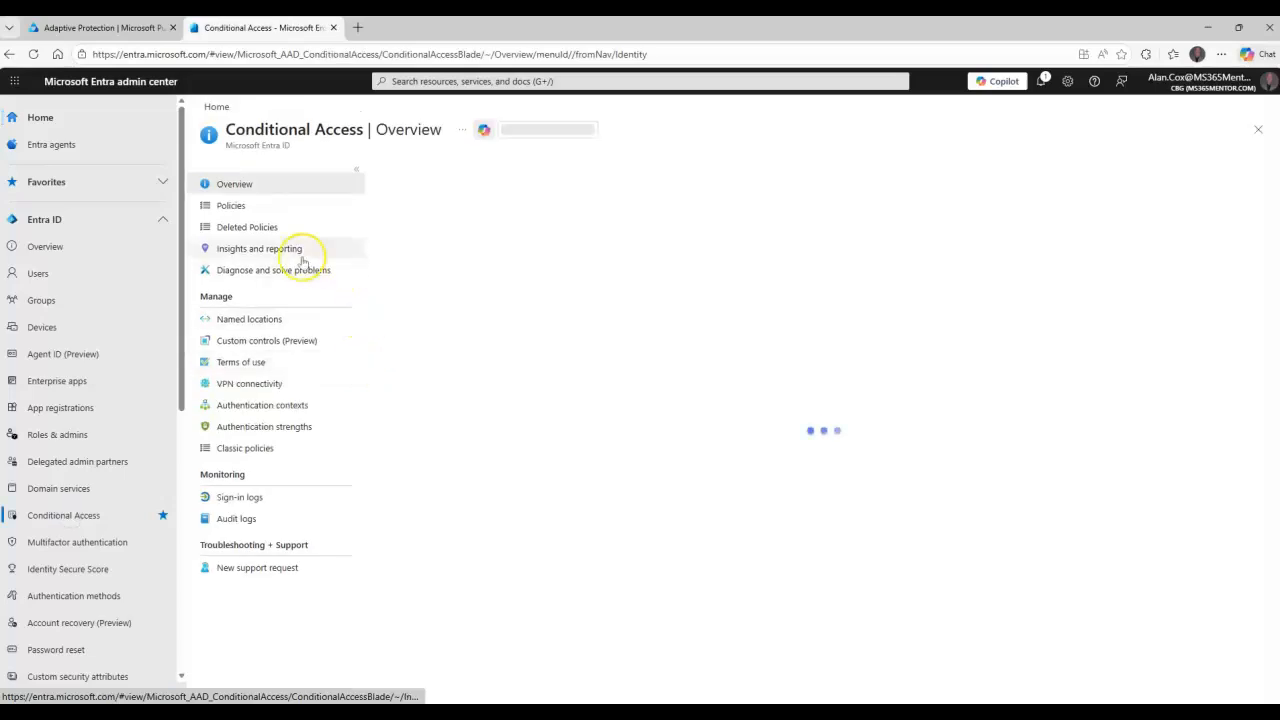
click(229, 206)
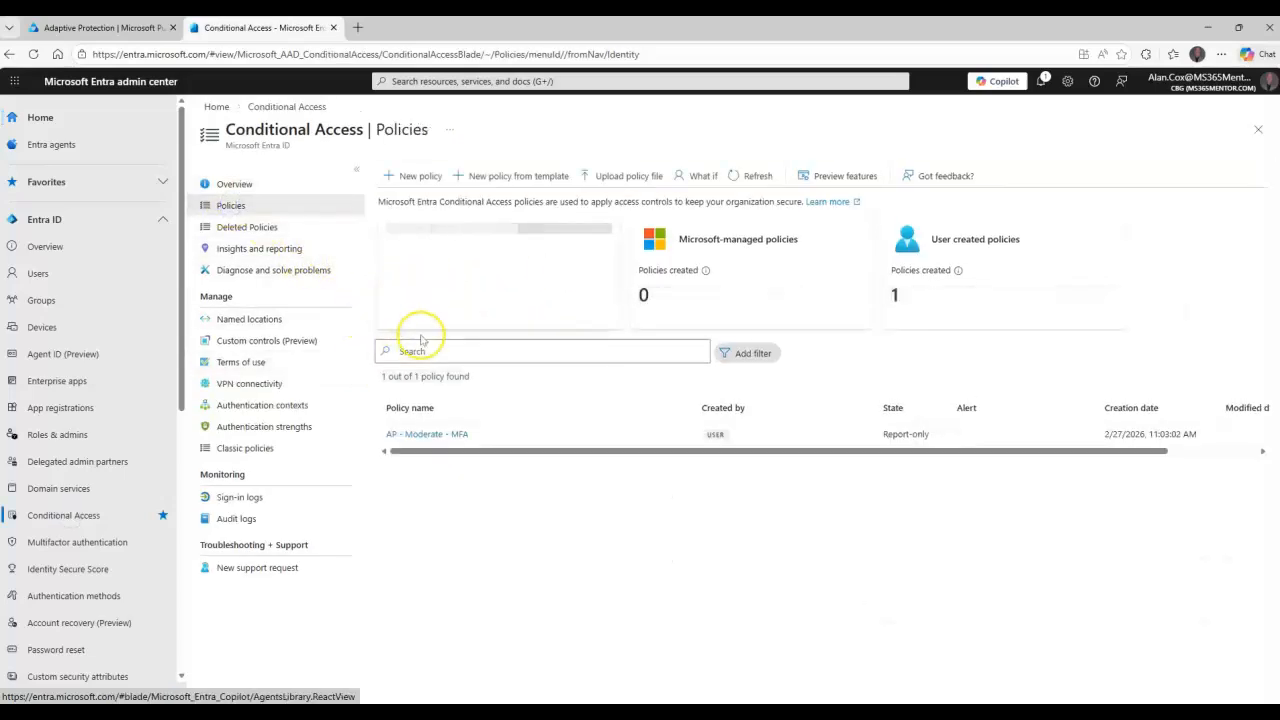
click(418, 178)
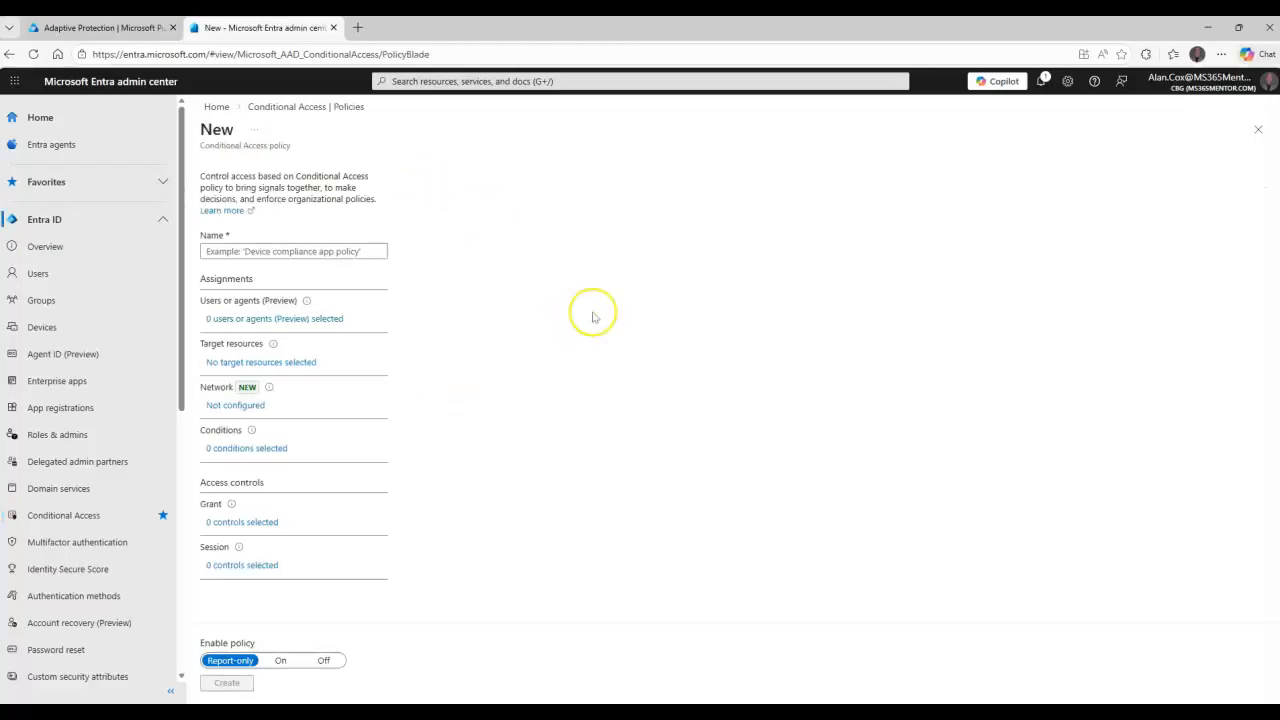
click(317, 252)
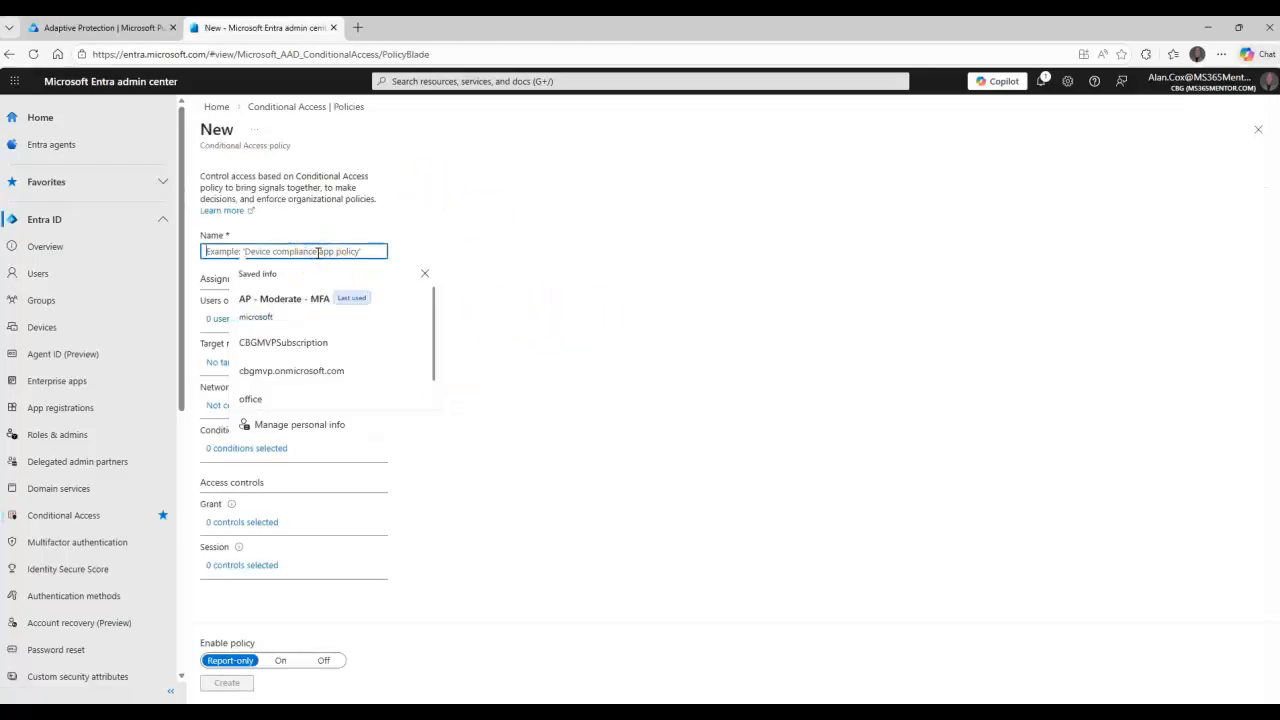
text(Ap)
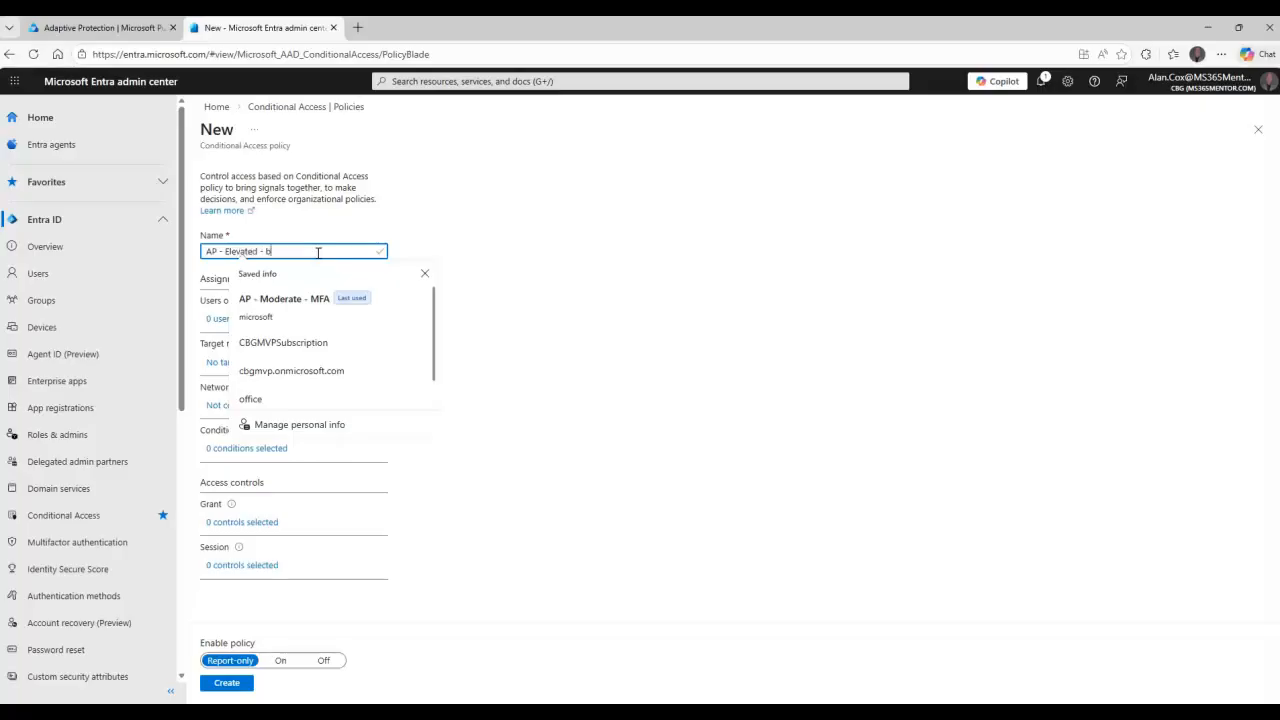
click(486, 272)
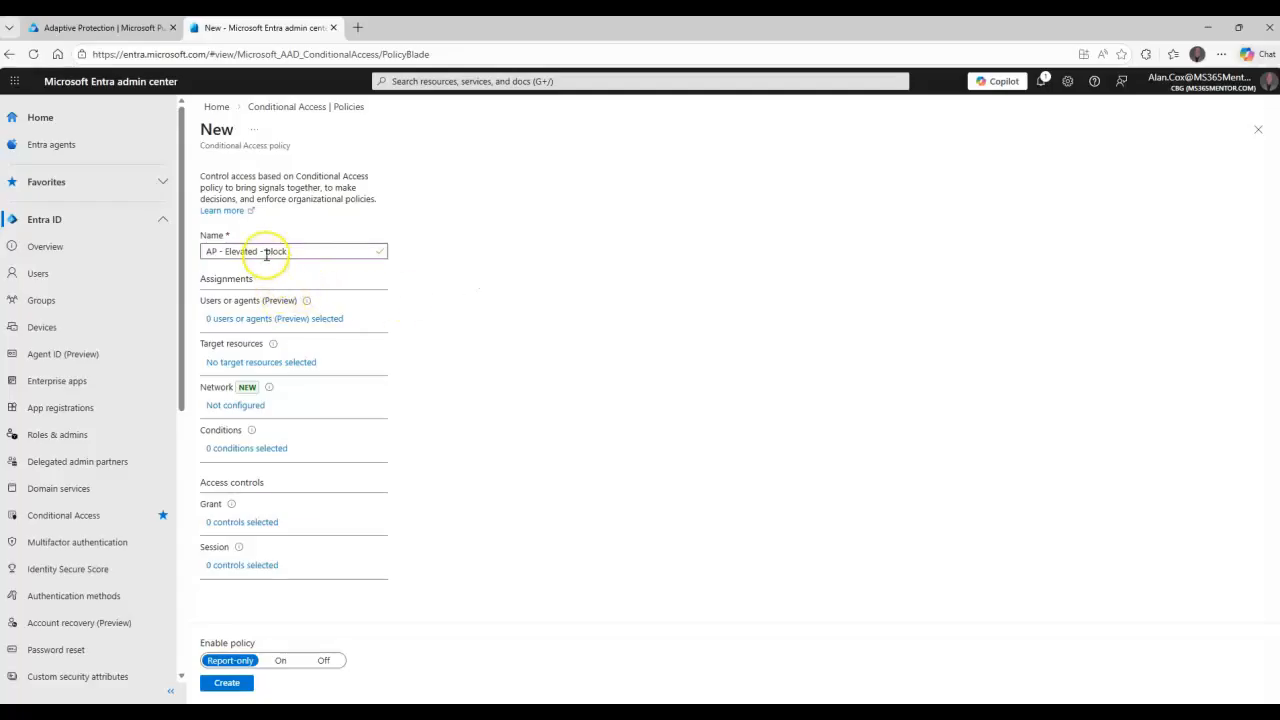
Assign the "AP - Elevated - block" policy to all users and target Office 365 as its specific resource.
click(289, 320)
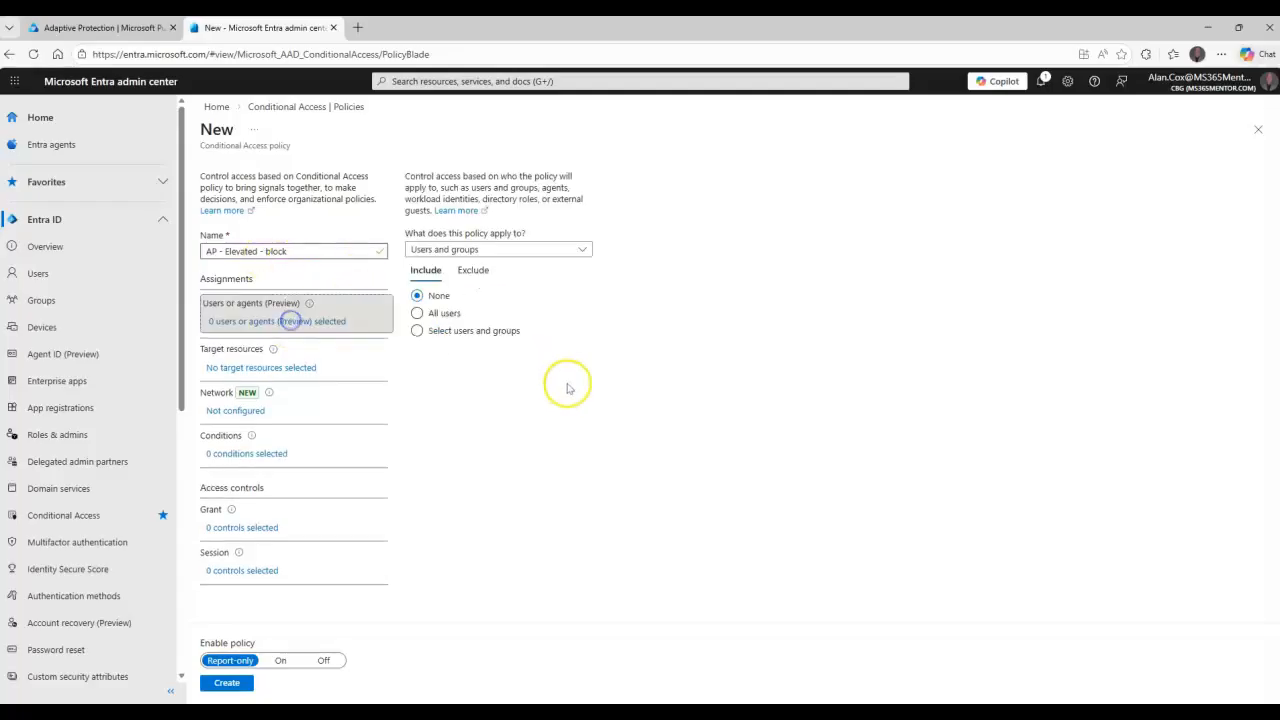
click(441, 316)
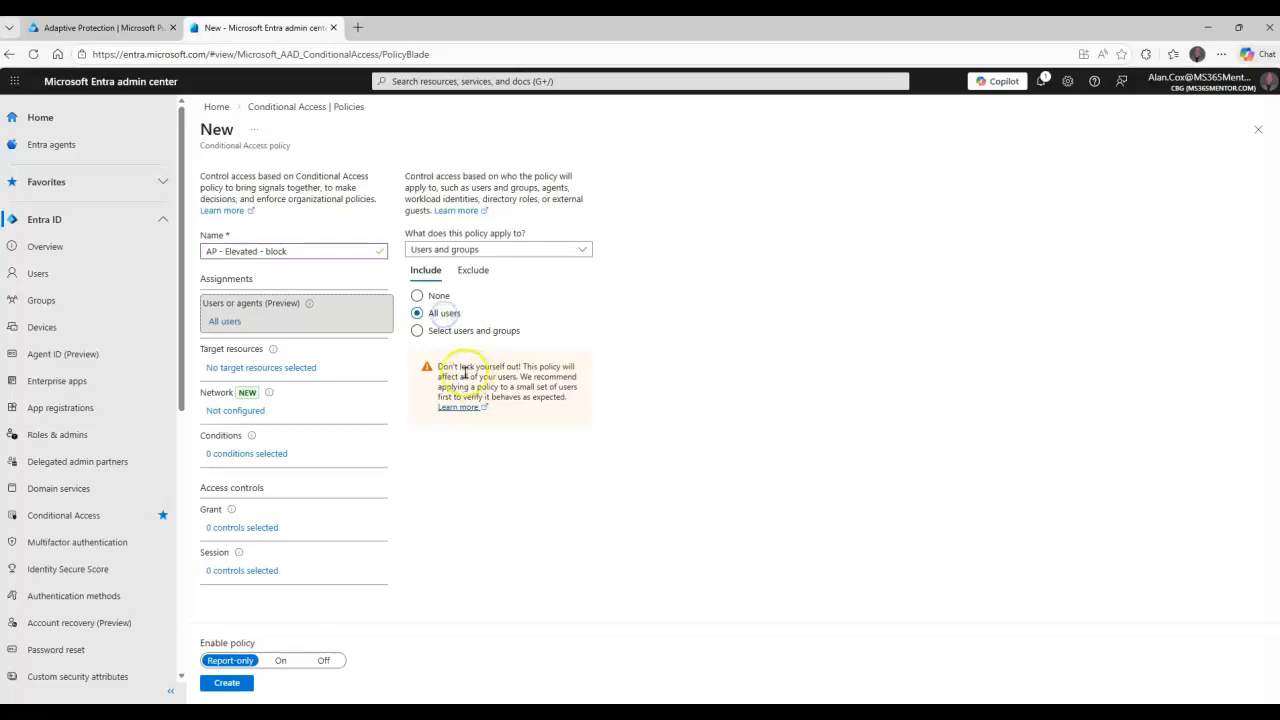
click(264, 368)
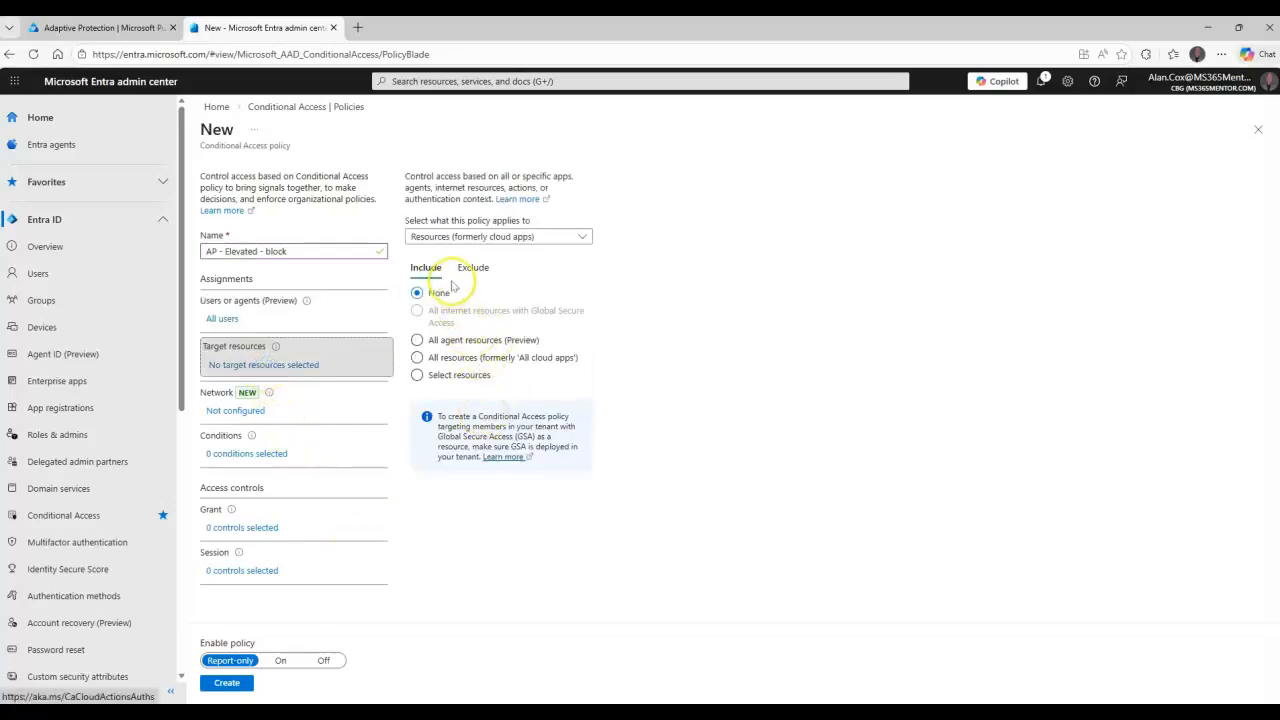
click(417, 375)
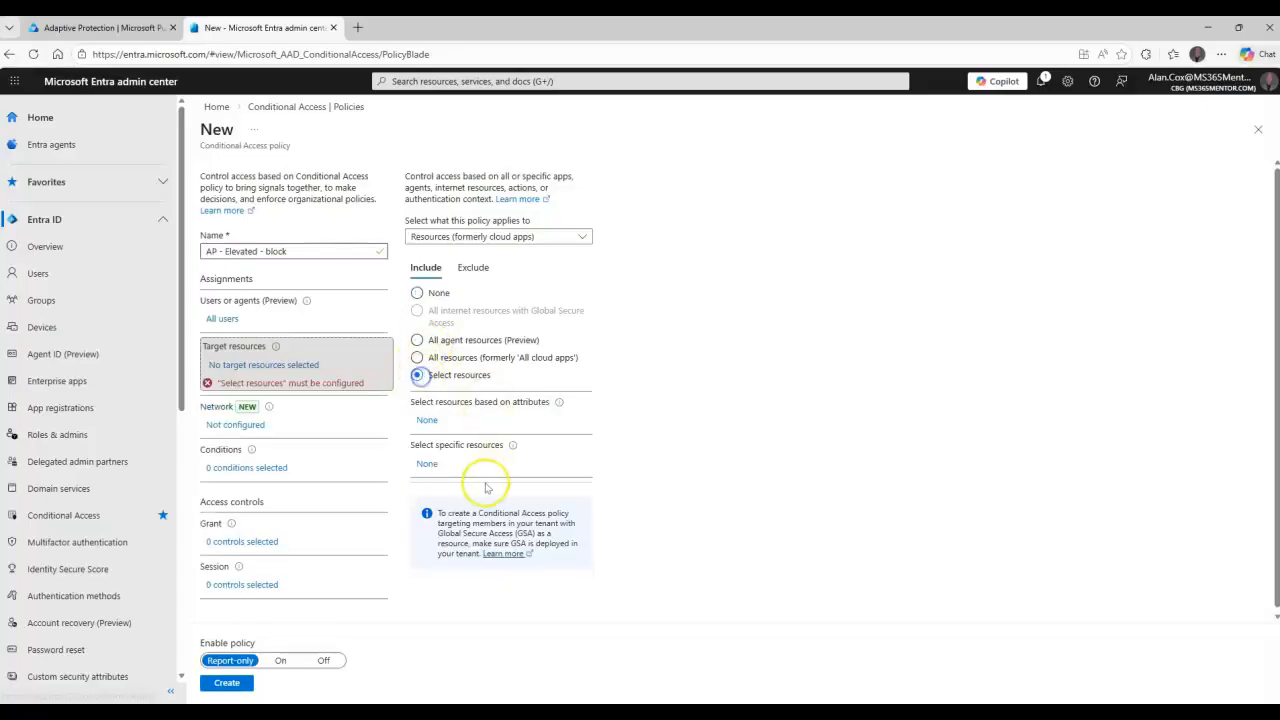
click(429, 467)
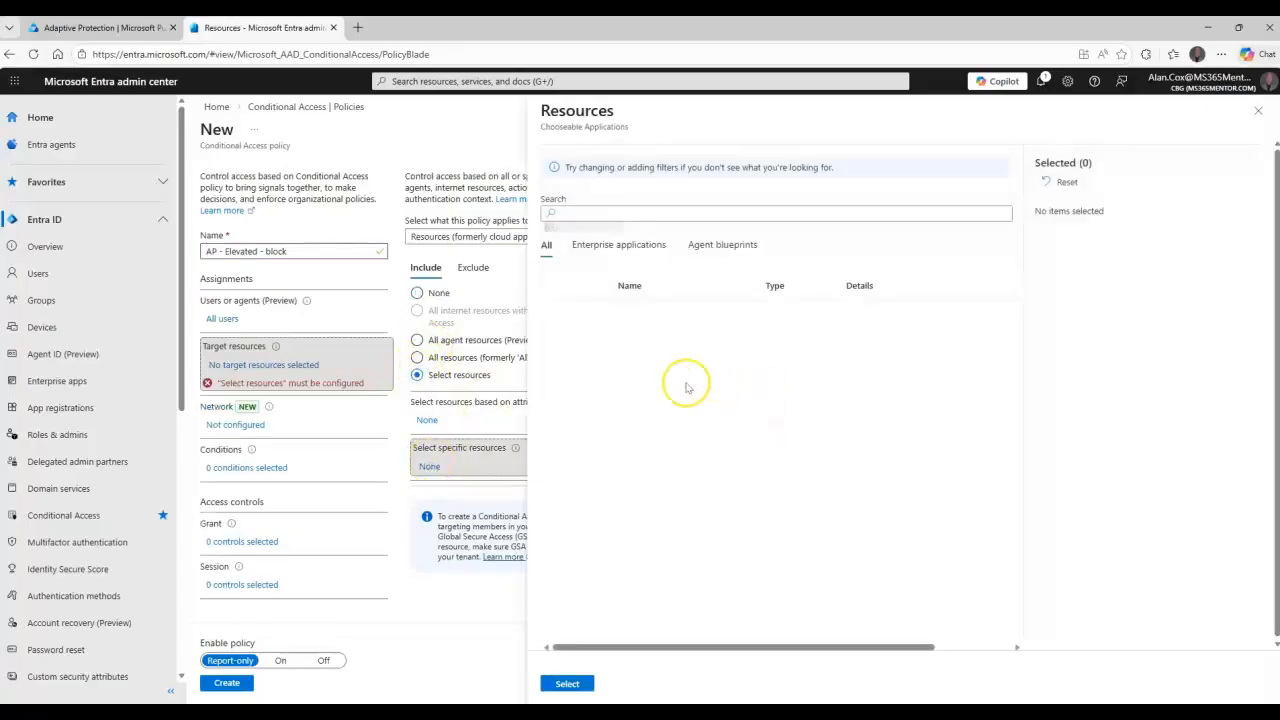
click(605, 352)
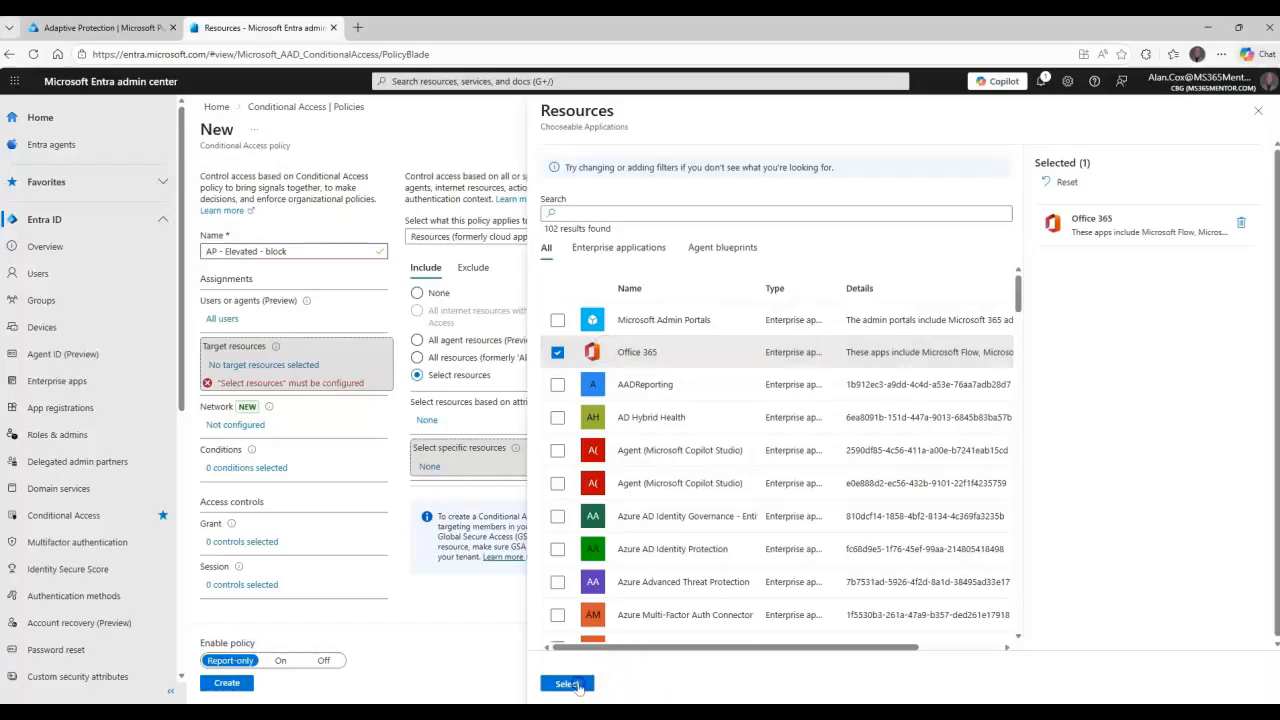
click(570, 683)
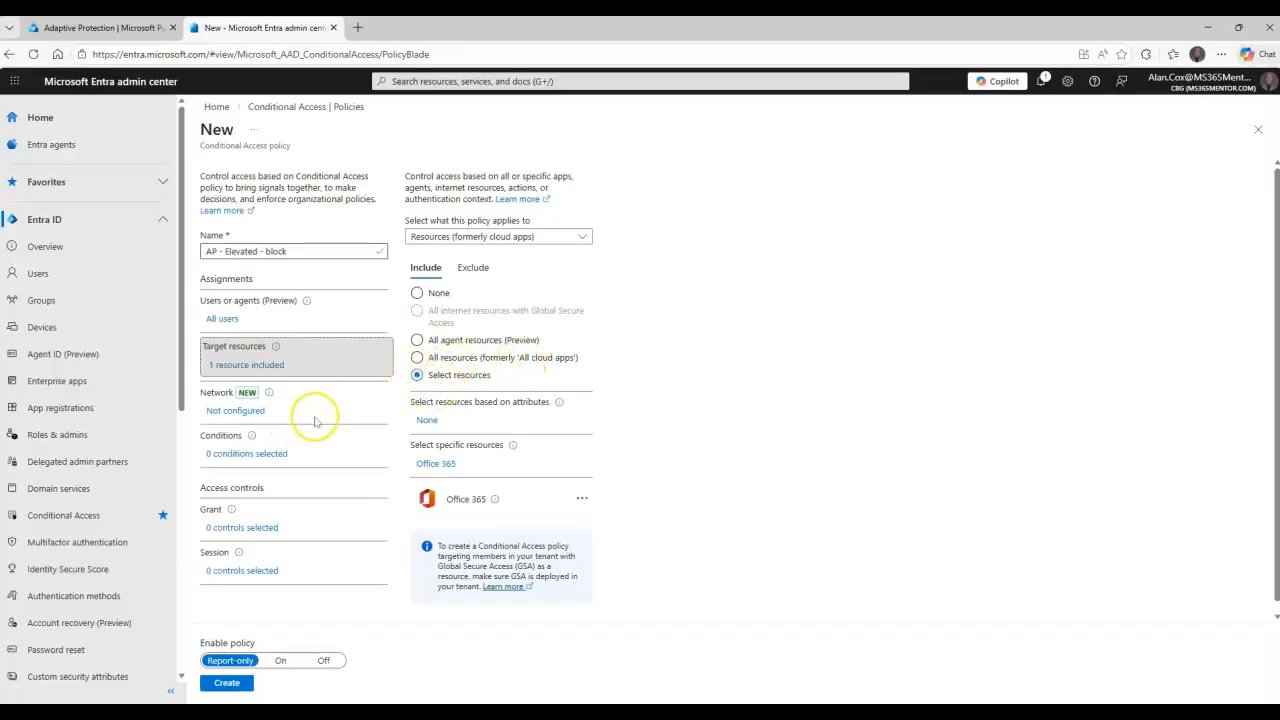
Configure the policy's insider risk condition to apply to the Elevated risk level only.
click(248, 452)
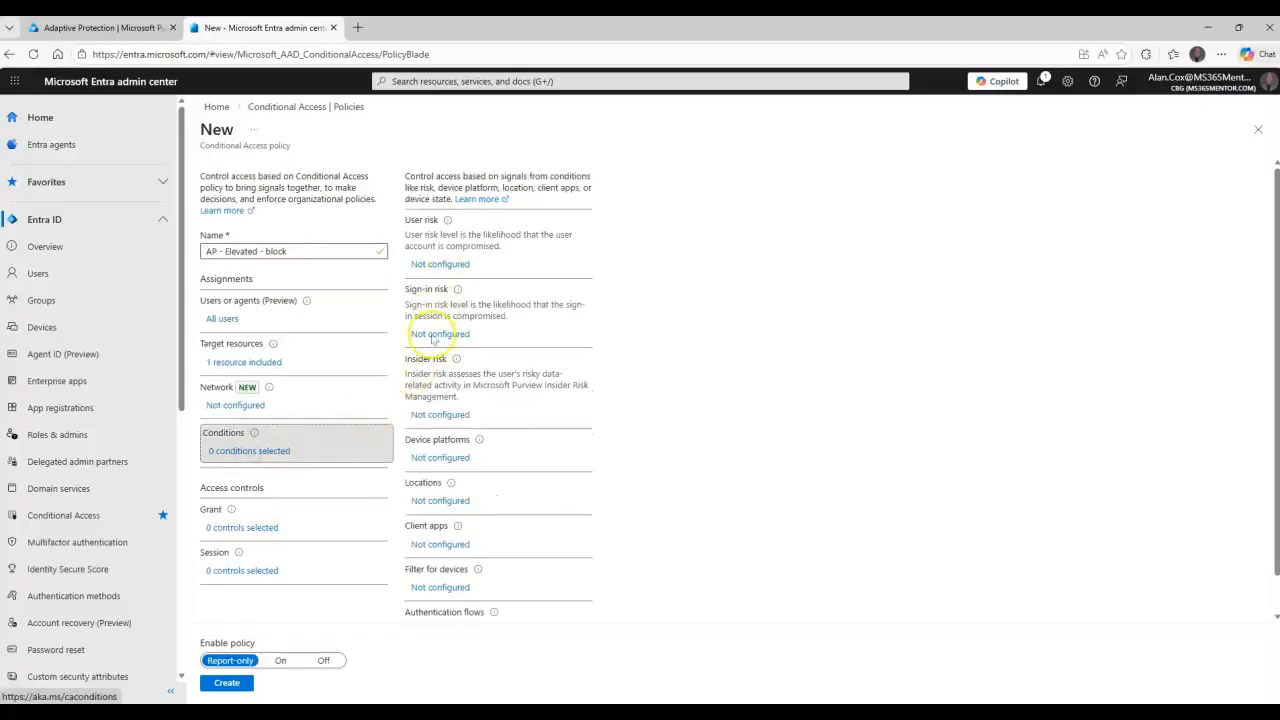
click(440, 414)
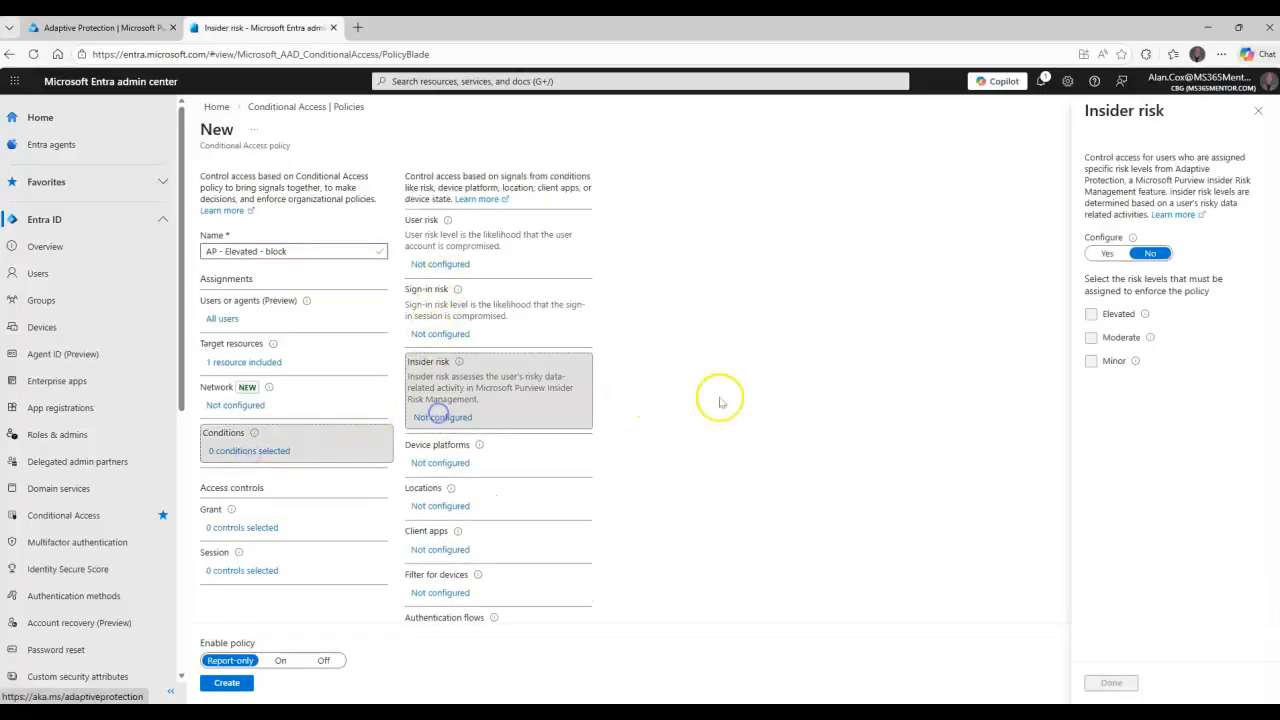
click(1108, 254)
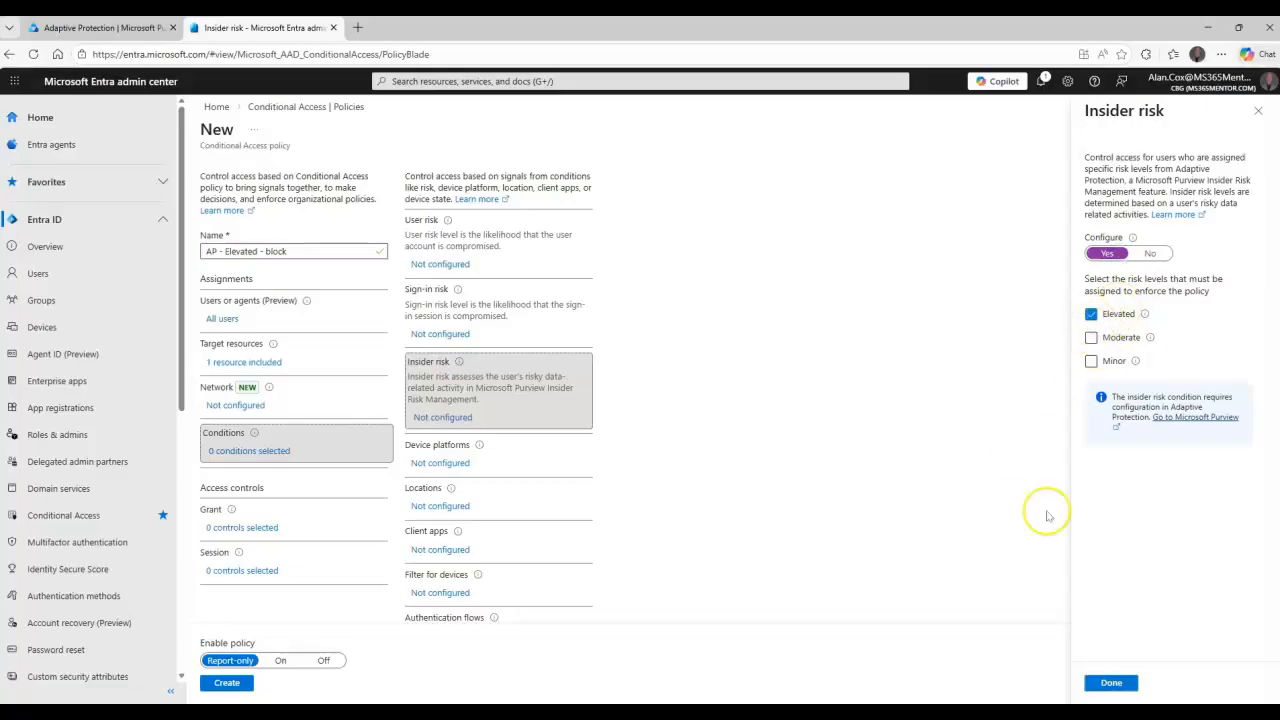
click(1110, 682)
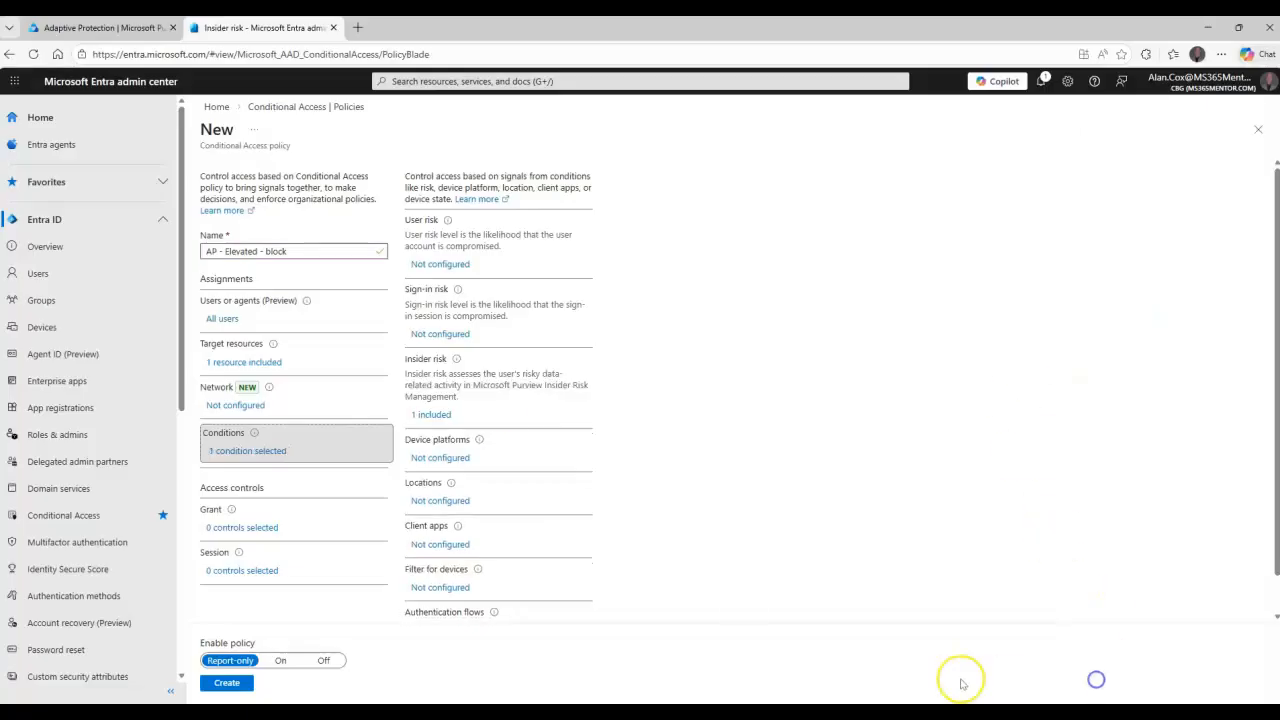
Apply the block policy to any device platform and to all four modern and legacy client app types.
click(439, 457)
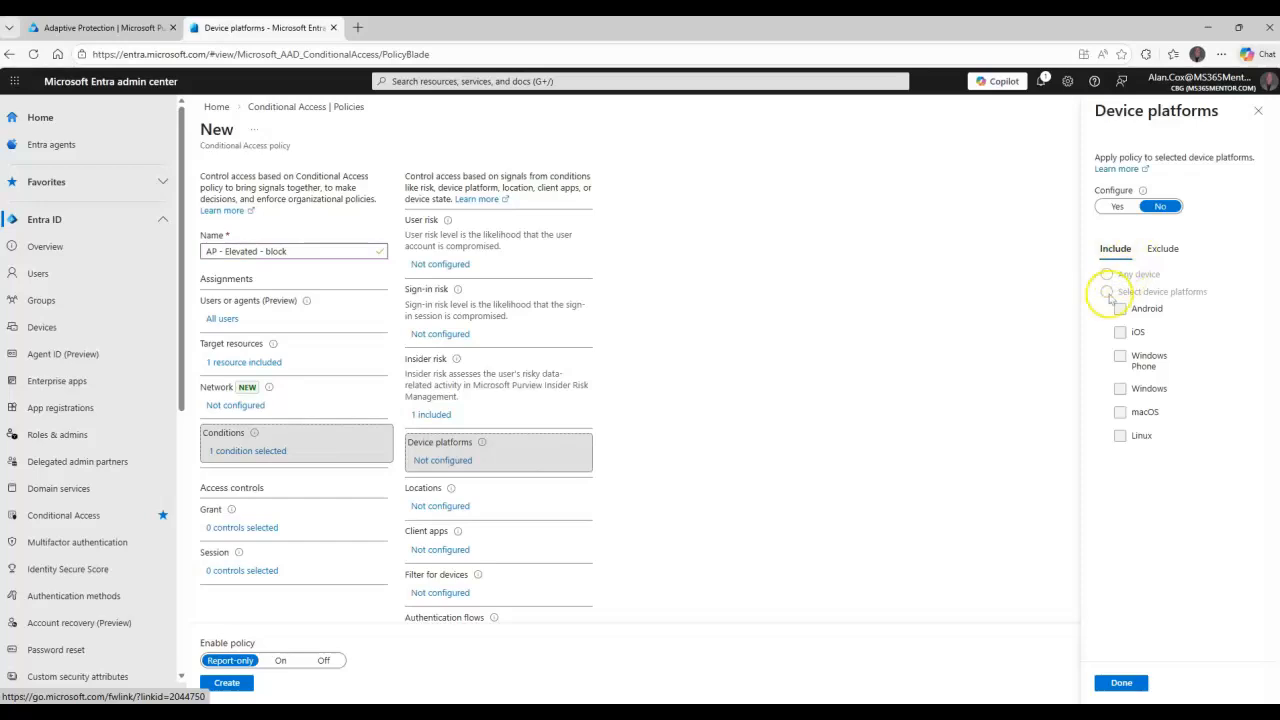
click(1116, 206)
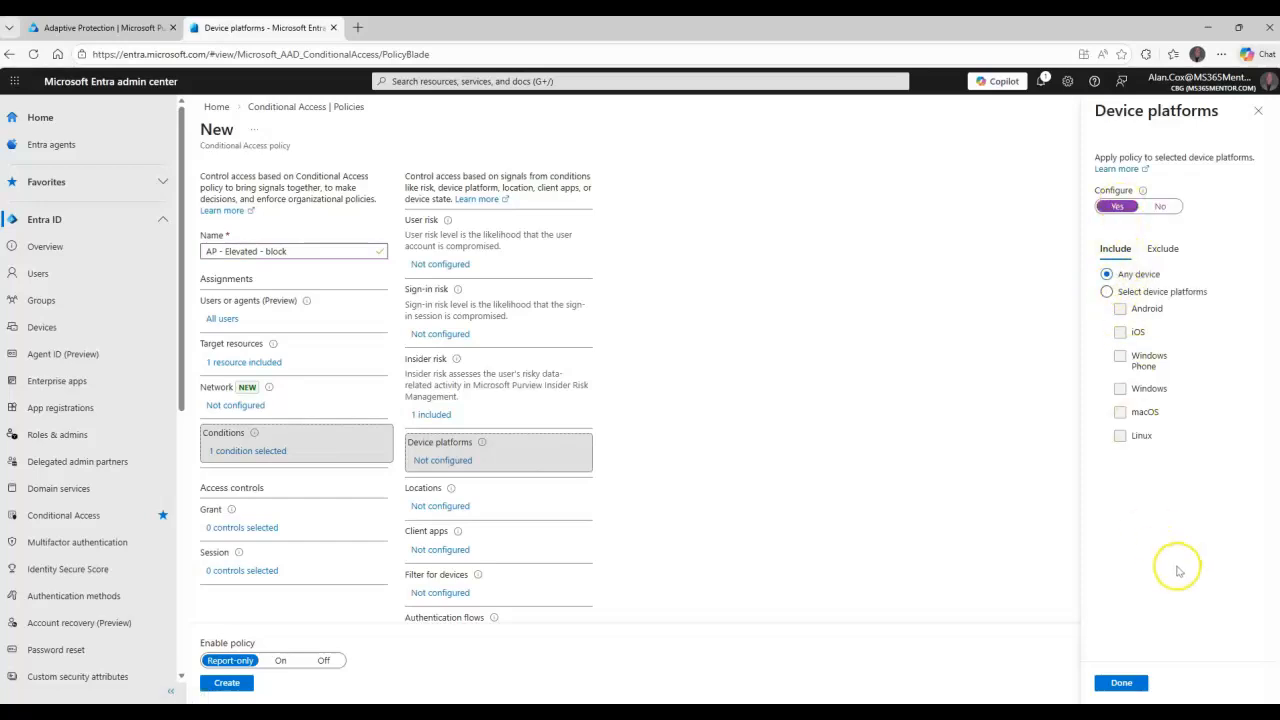
click(1118, 682)
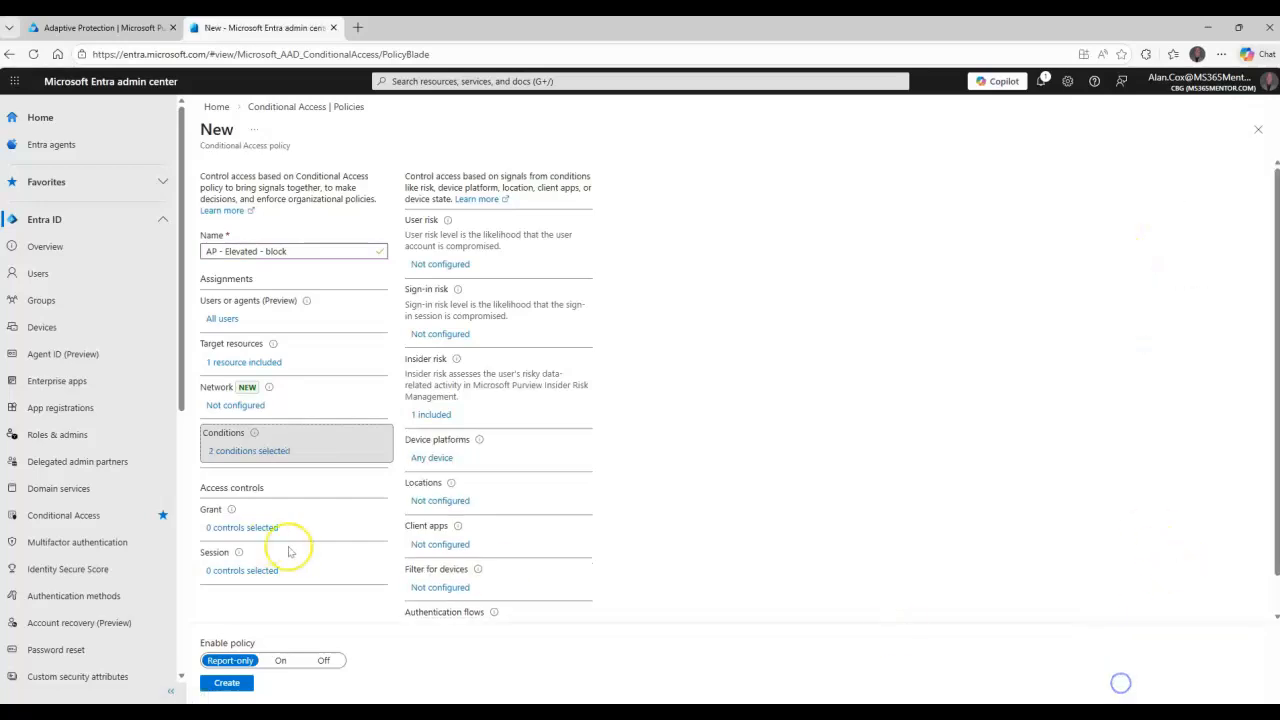
click(449, 540)
click(1110, 218)
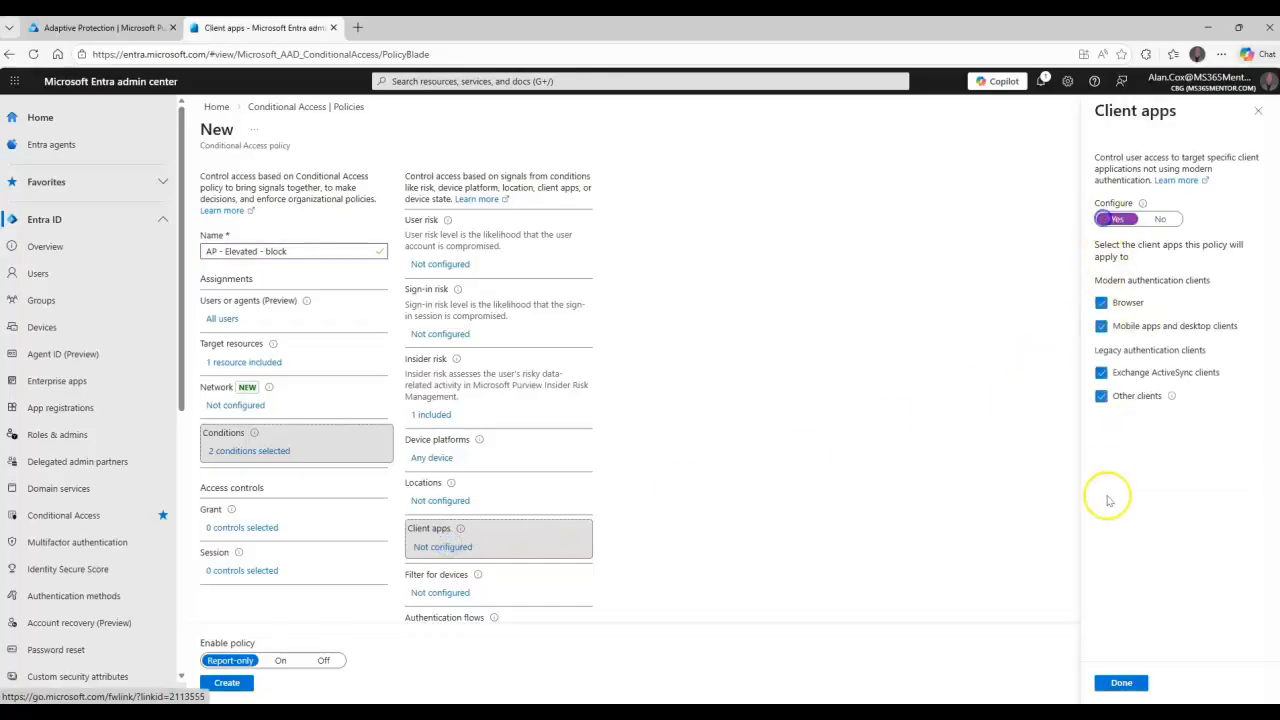
click(1121, 682)
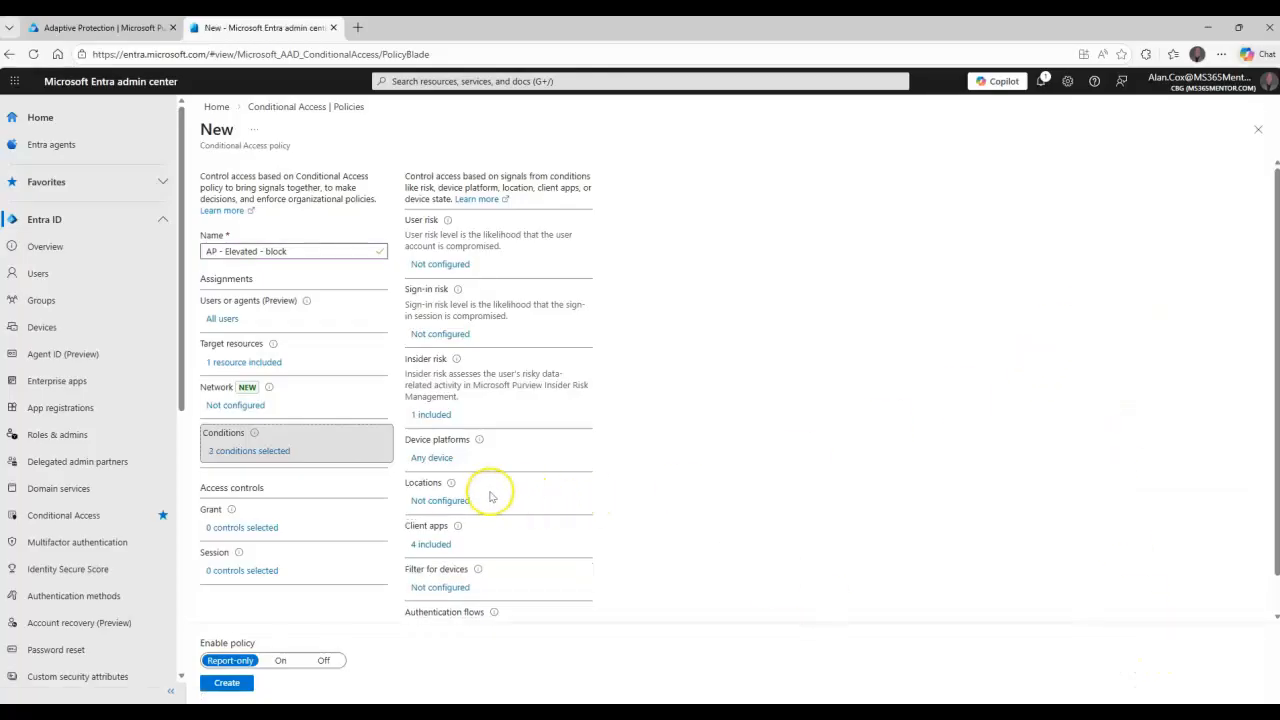
Examine the options for the device filter and authentication flows conditions, leaving both not configured.
scroll(490, 495, down, 1)
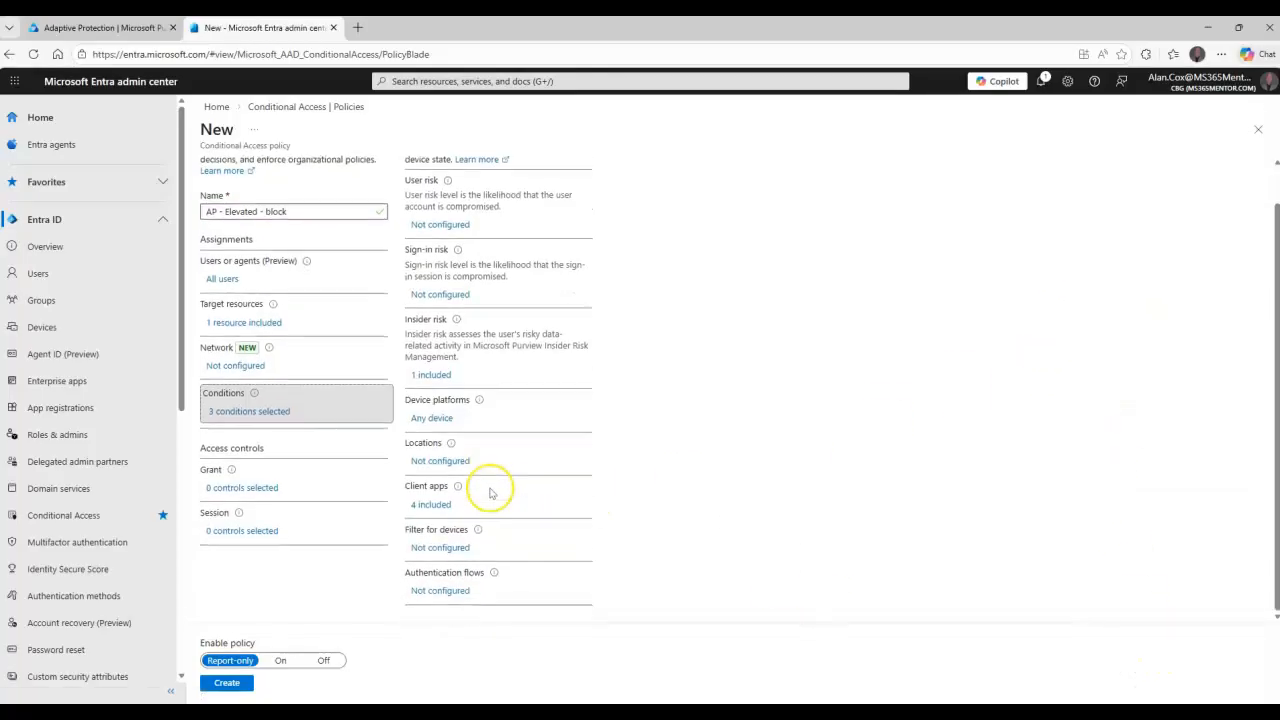
click(452, 547)
click(744, 198)
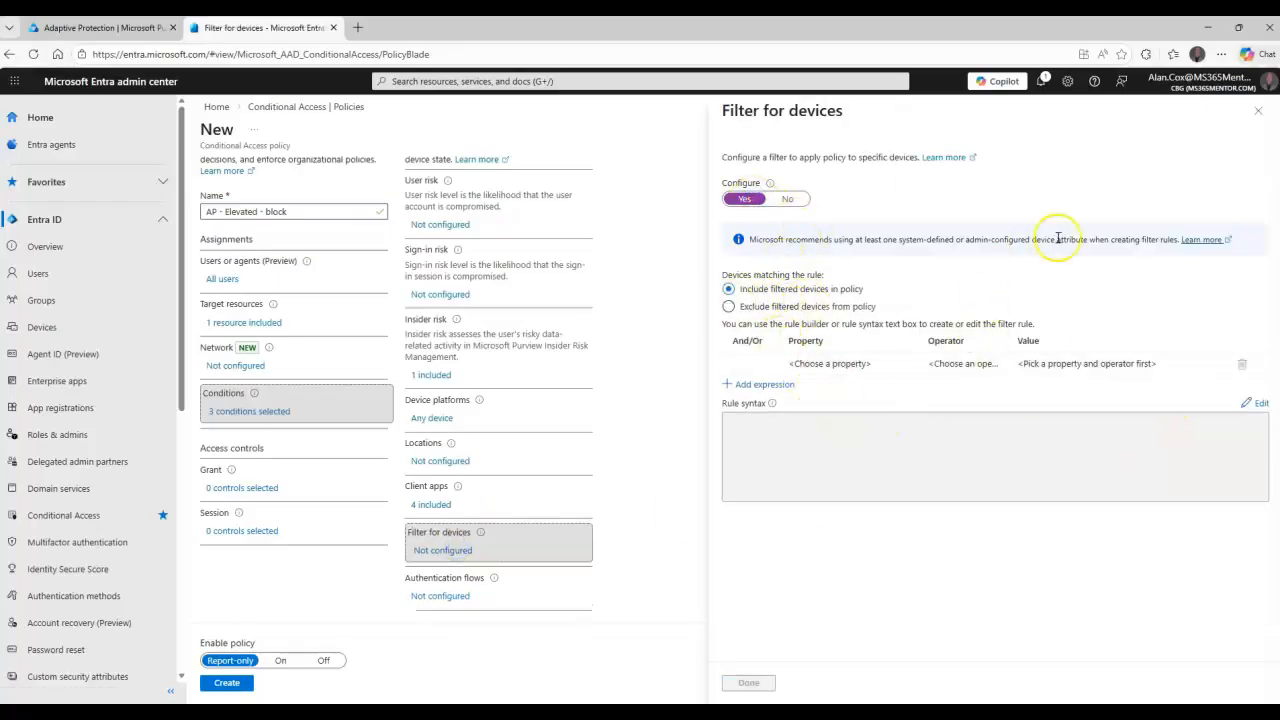
click(793, 199)
click(748, 684)
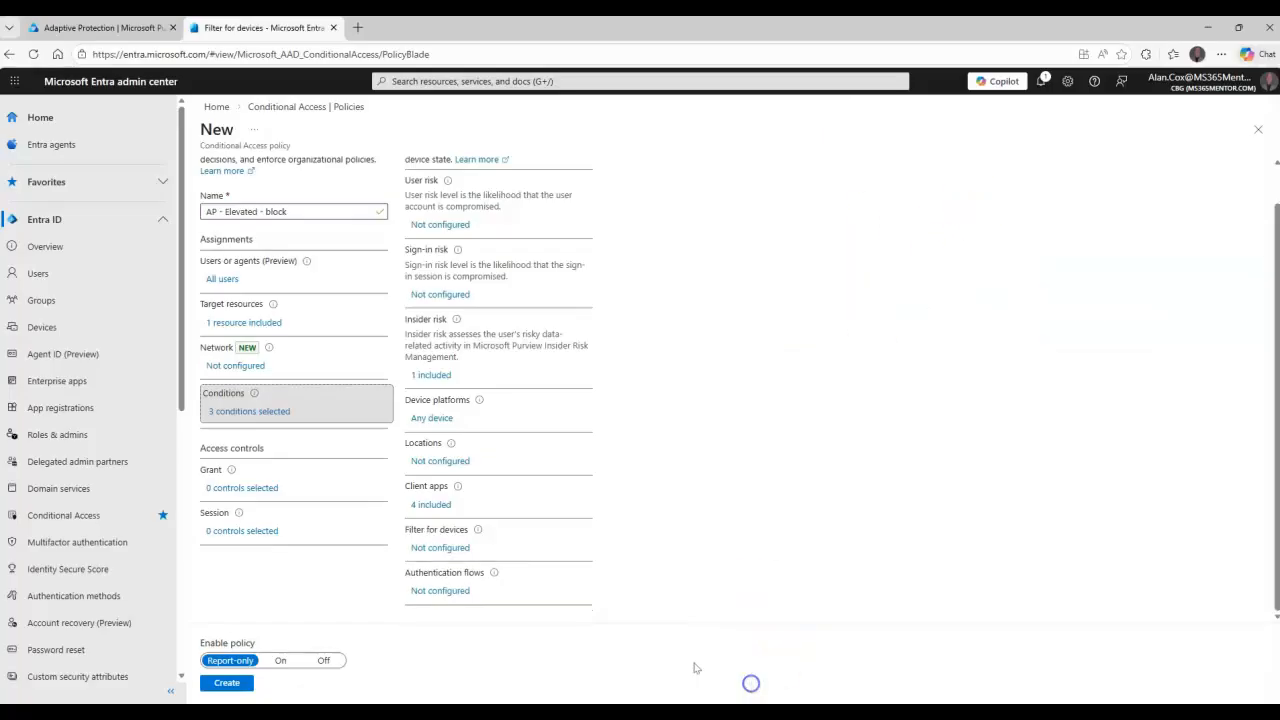
click(450, 591)
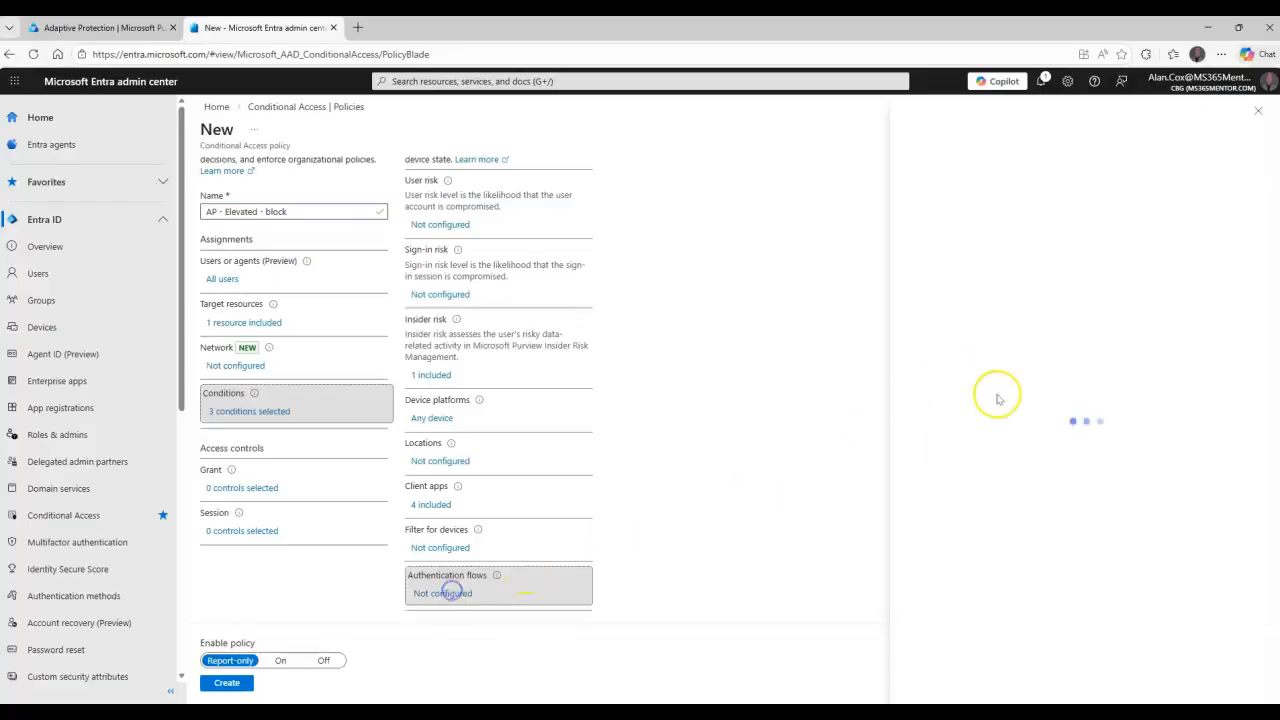
click(1256, 112)
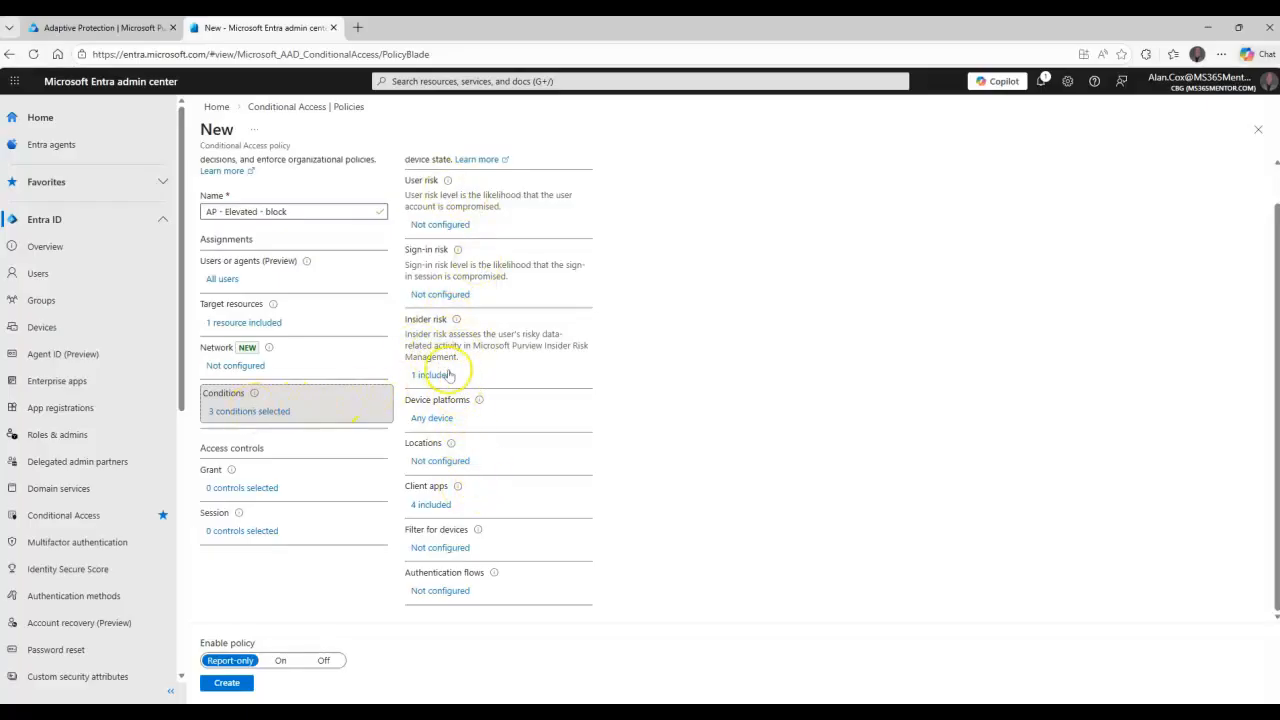
Set the grant control to block access and create the policy in report-only mode.
click(255, 487)
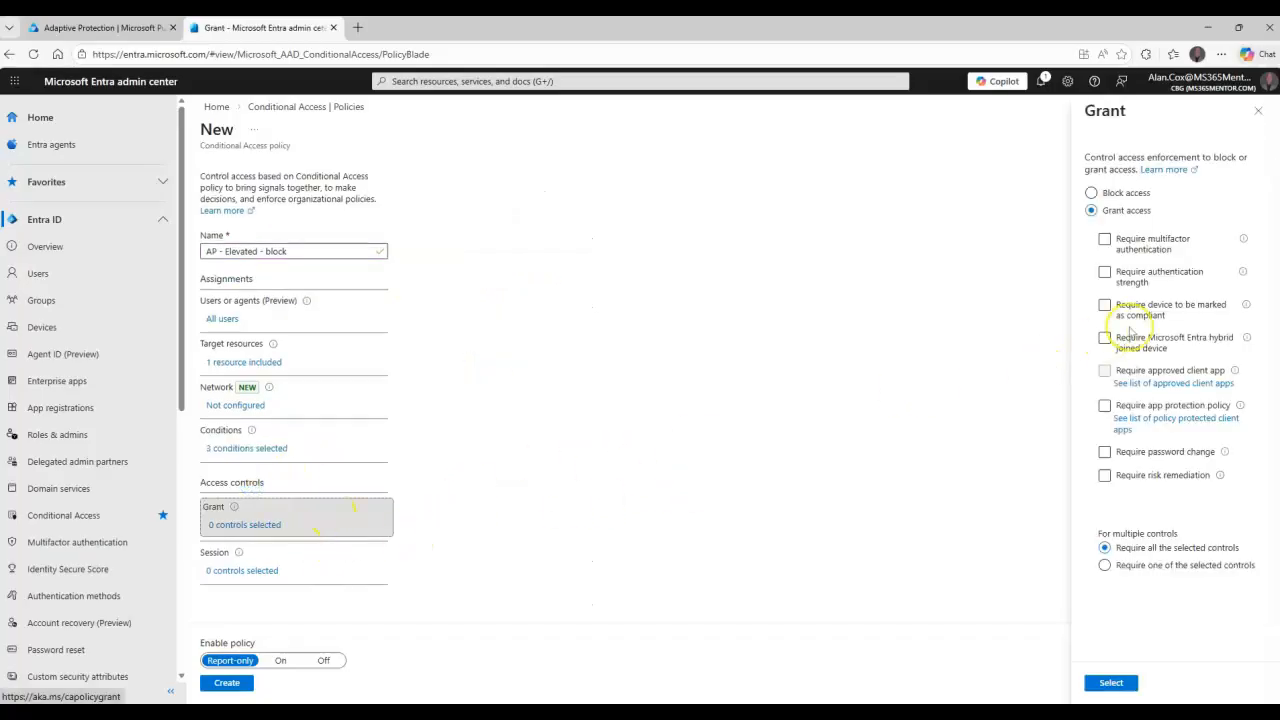
click(1110, 193)
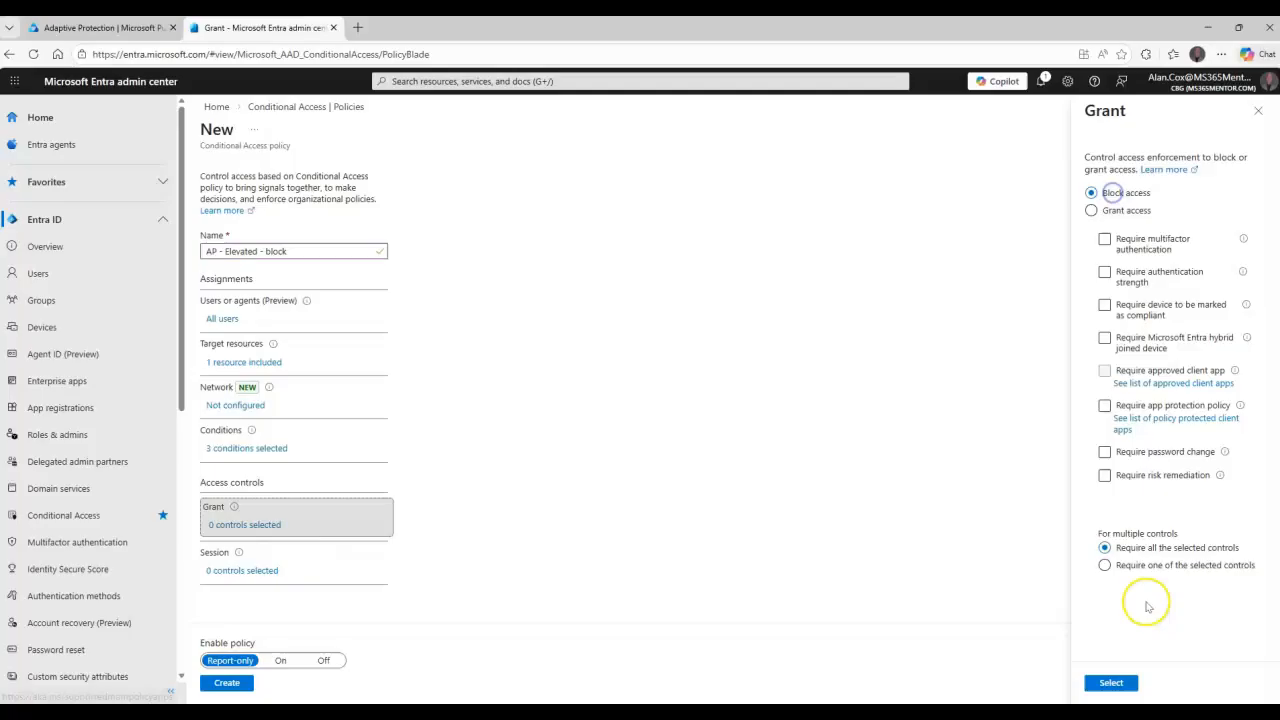
click(1111, 683)
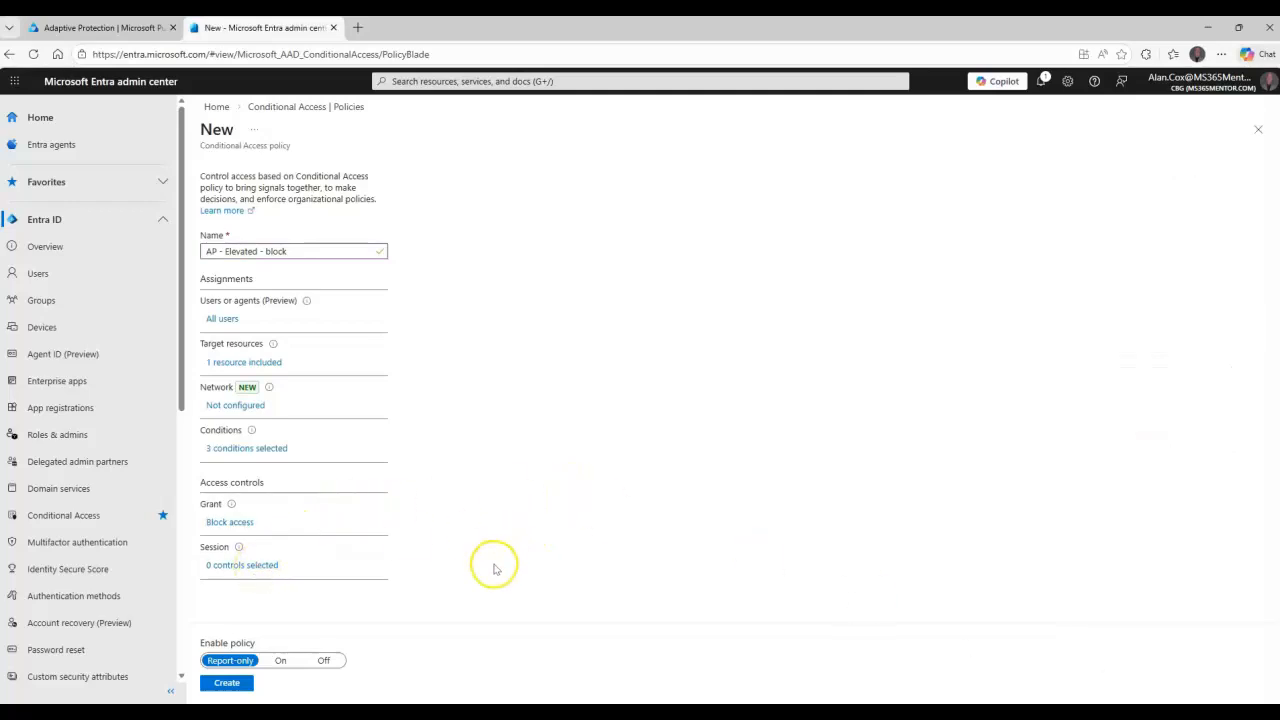
click(226, 682)
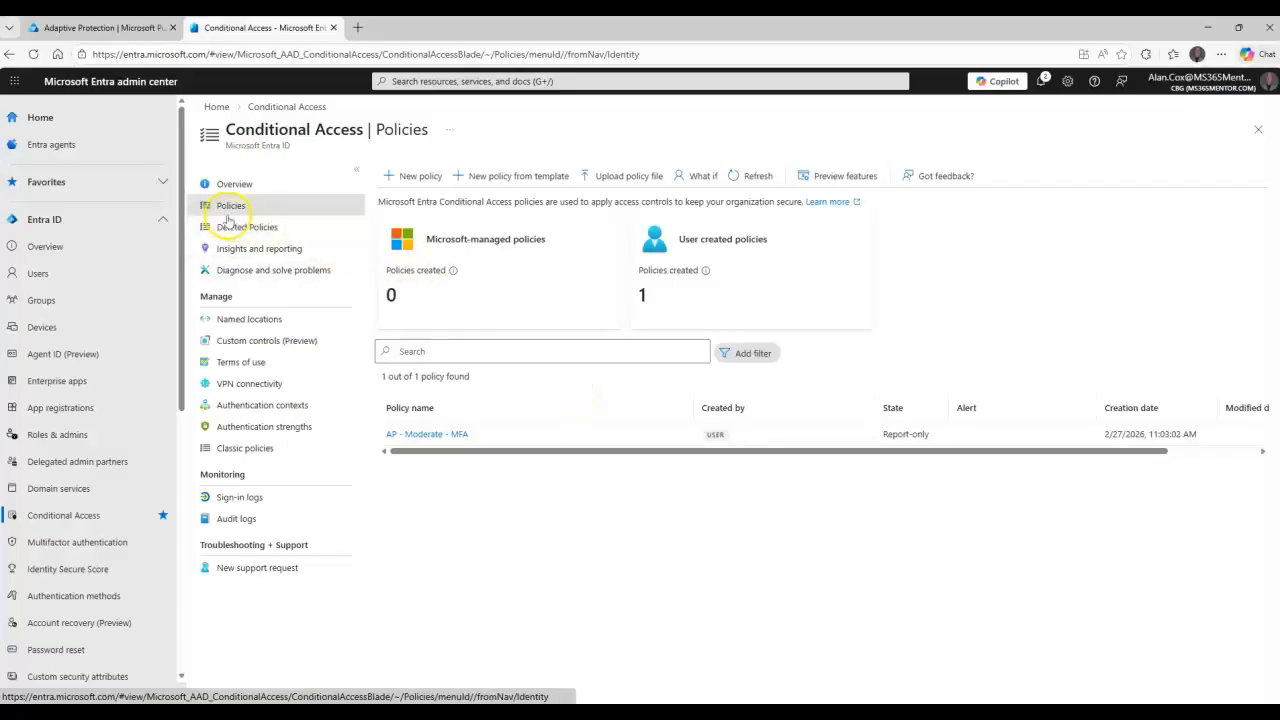
Reload the Entra policies list, switch to Microsoft Purview and refresh Adaptive Protection's Conditional Access policies list.
click(33, 54)
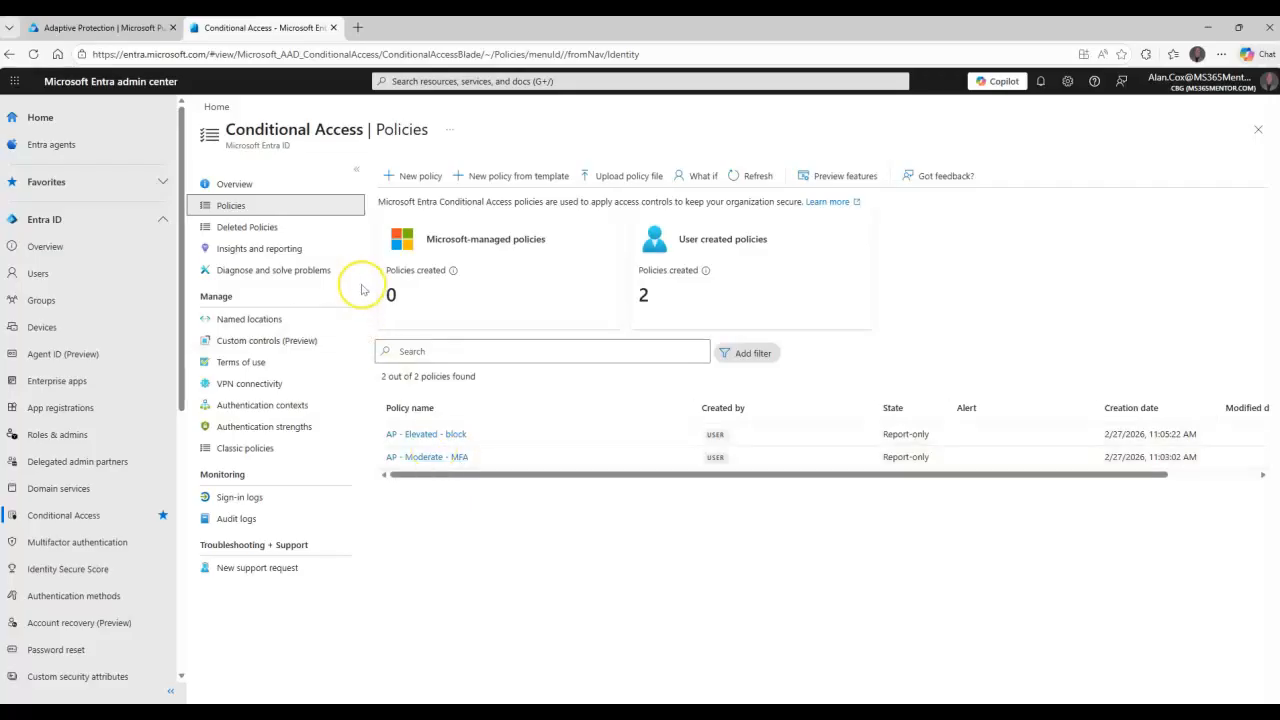
click(140, 30)
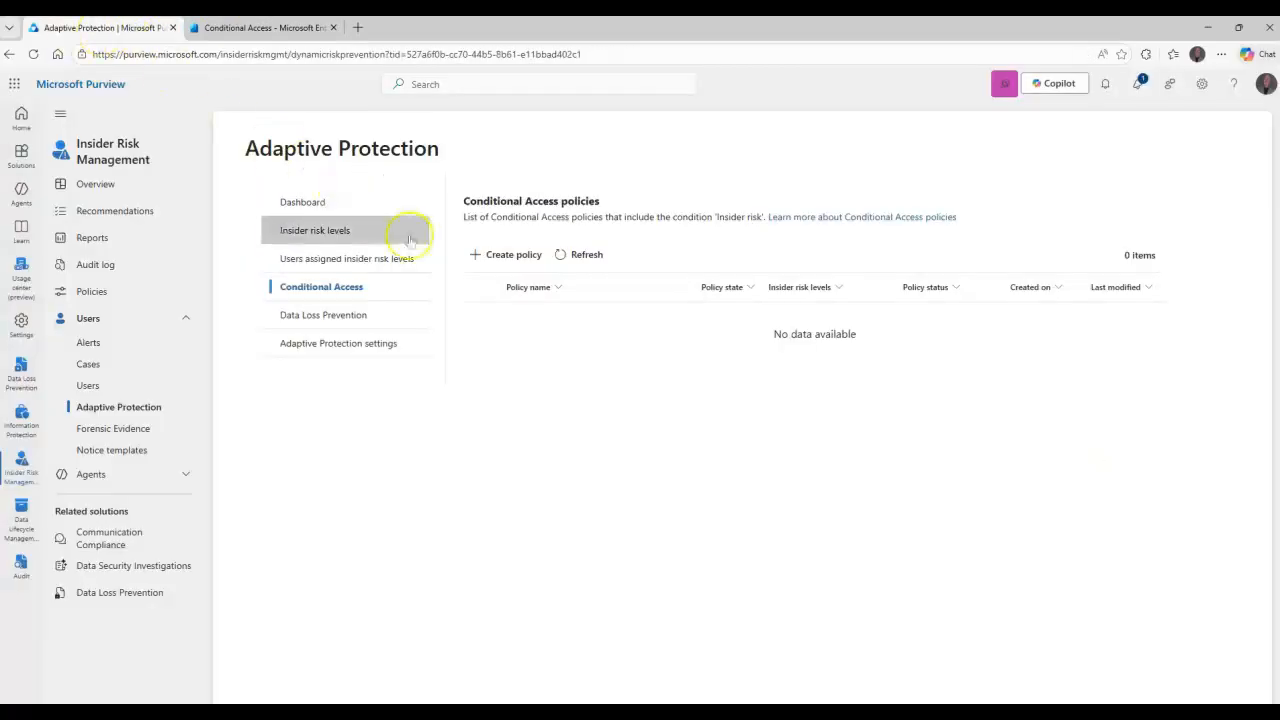
click(565, 254)
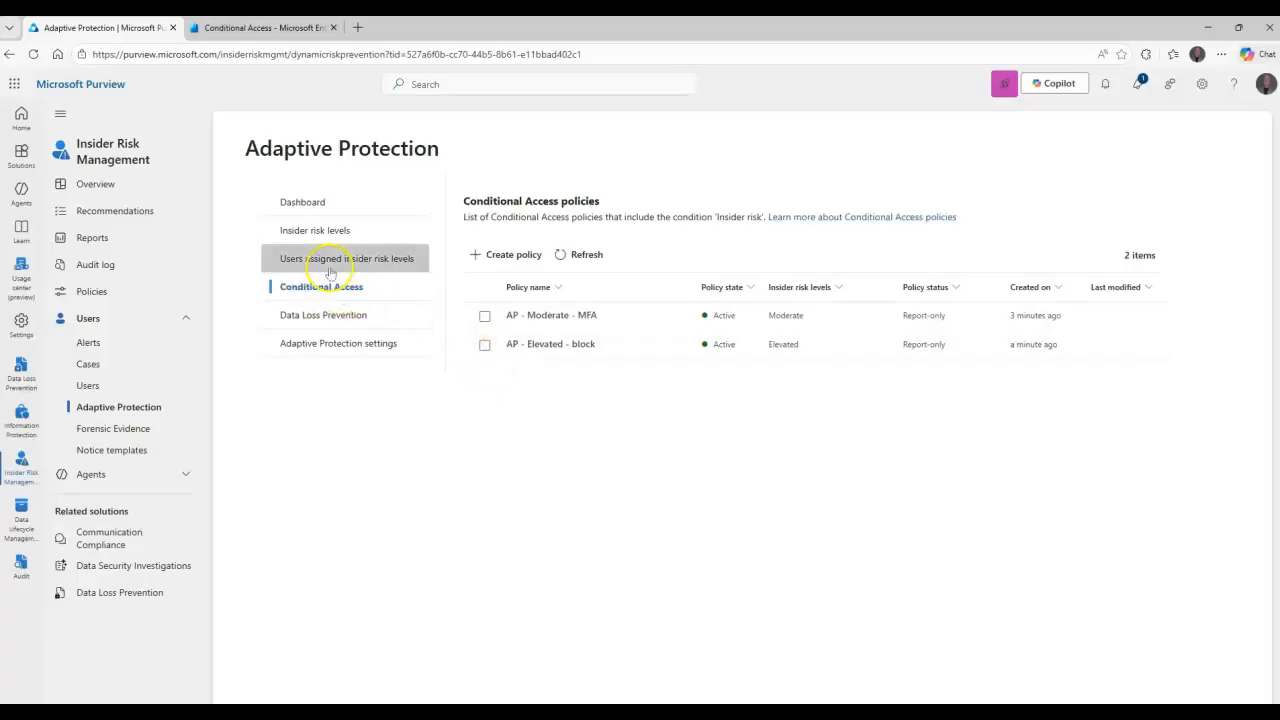
Review Adaptive Protection's insider risk levels, users assigned risk levels, Conditional Access policies and dashboard summary.
click(318, 230)
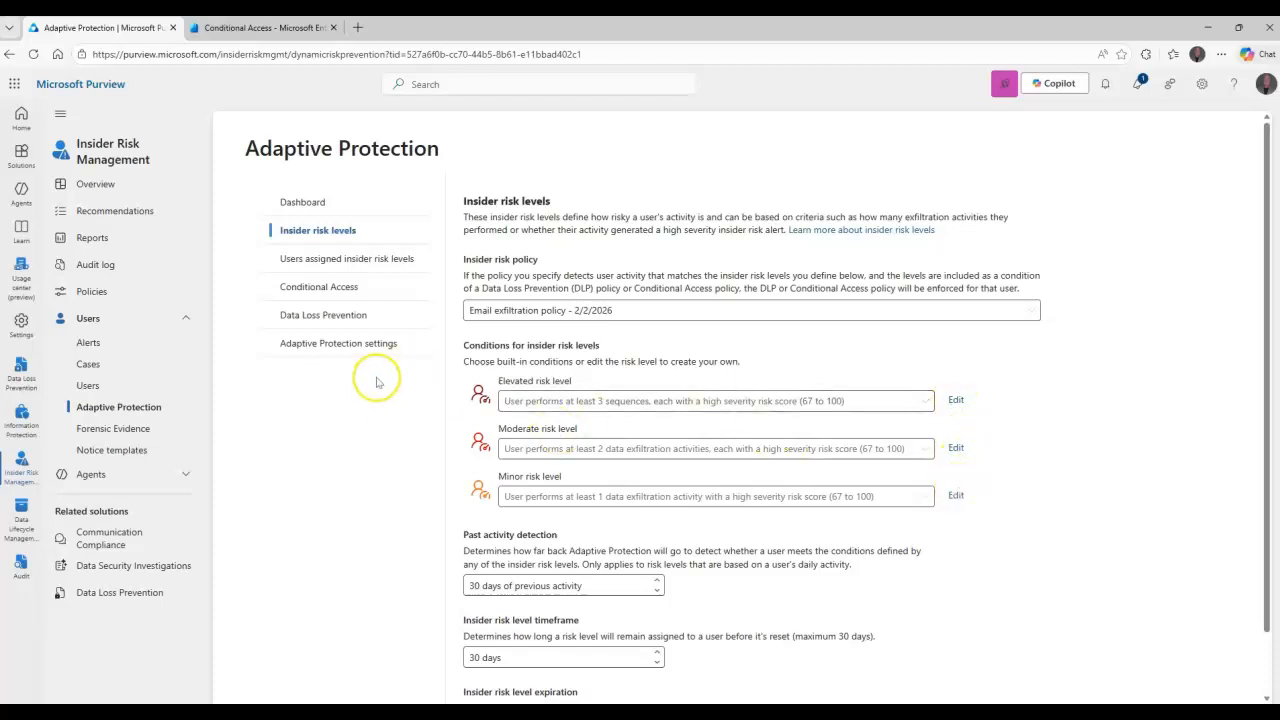
click(320, 259)
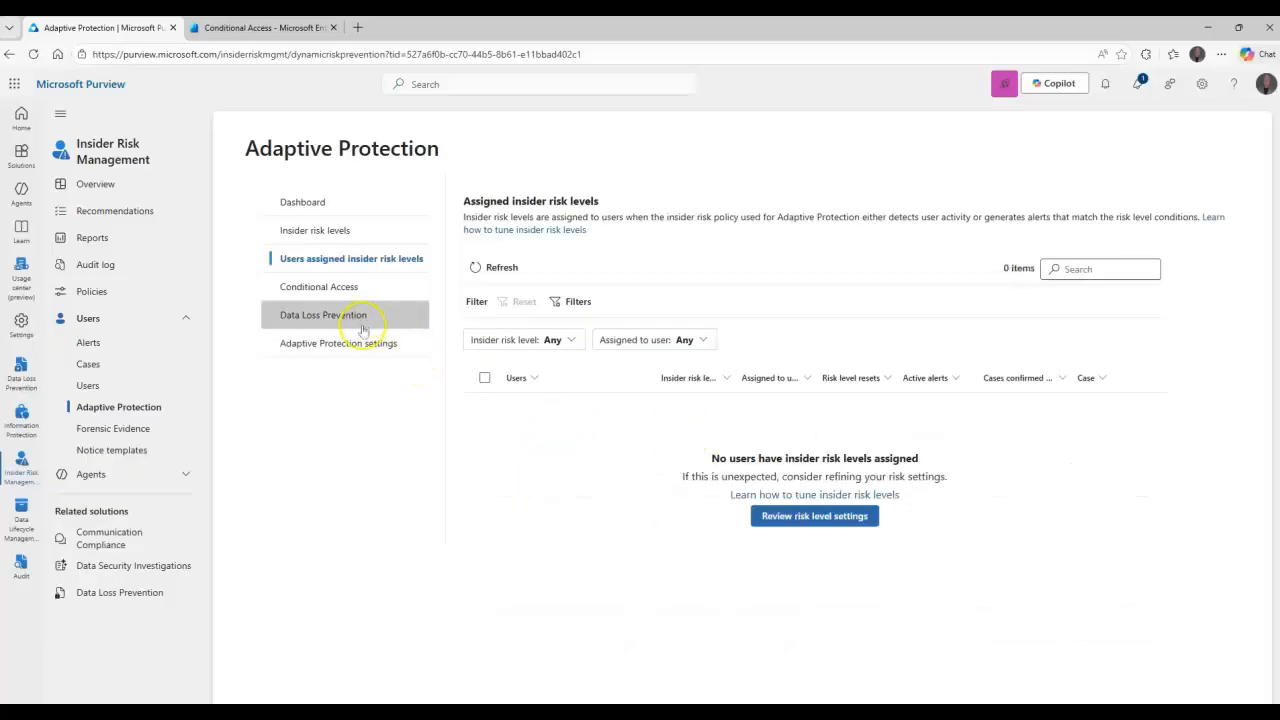
click(330, 290)
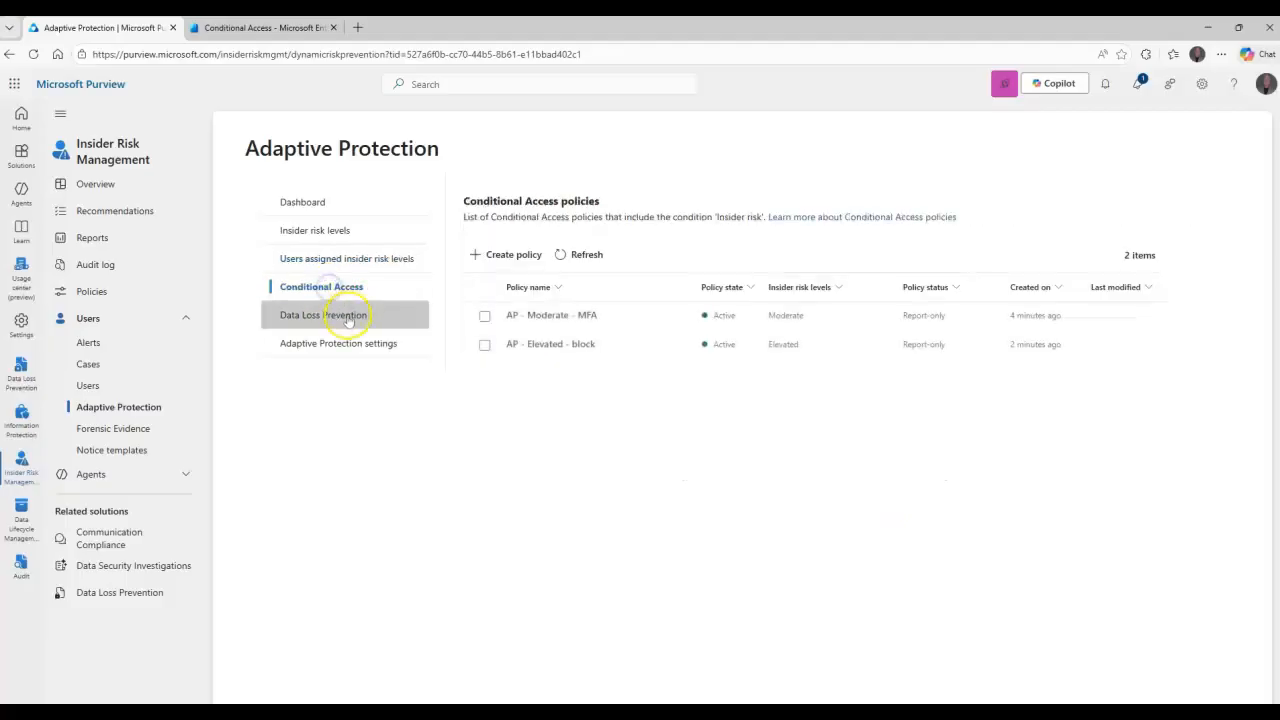
click(318, 203)
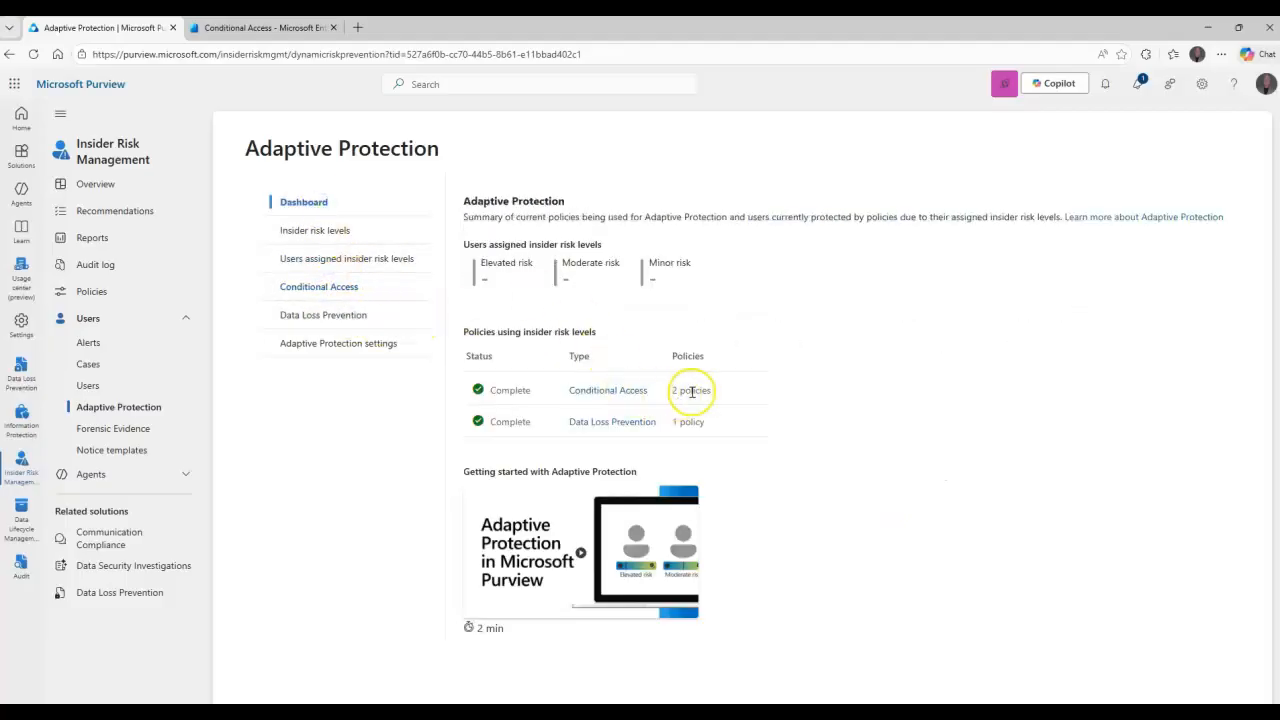